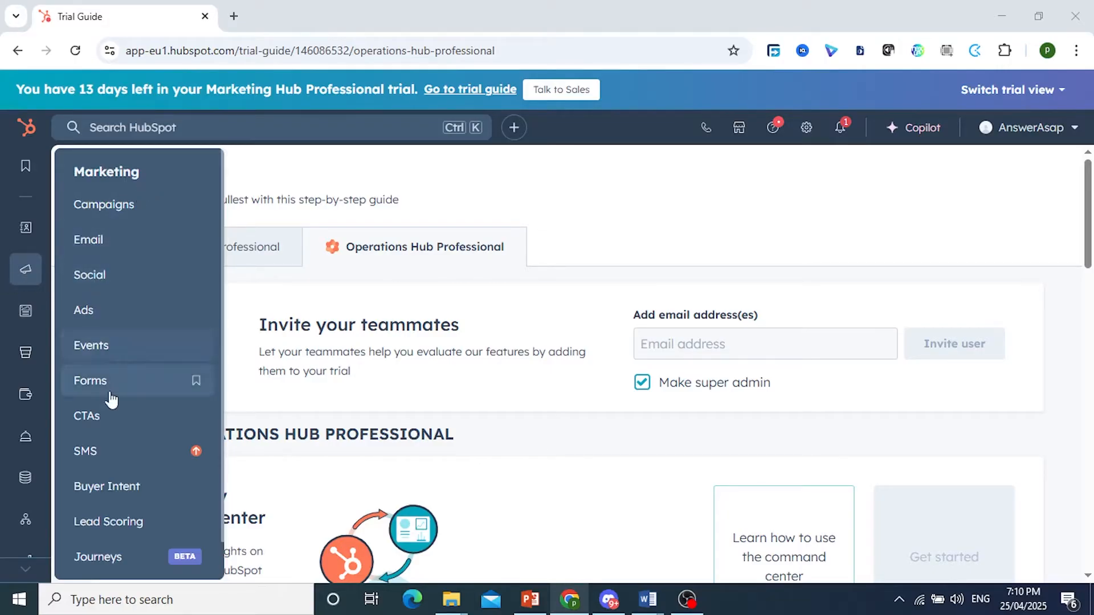
Open Lead Scoring from the marketing tools and start building a new score from scratch.
{"action": "left_click", "coordinate": [108, 525]}
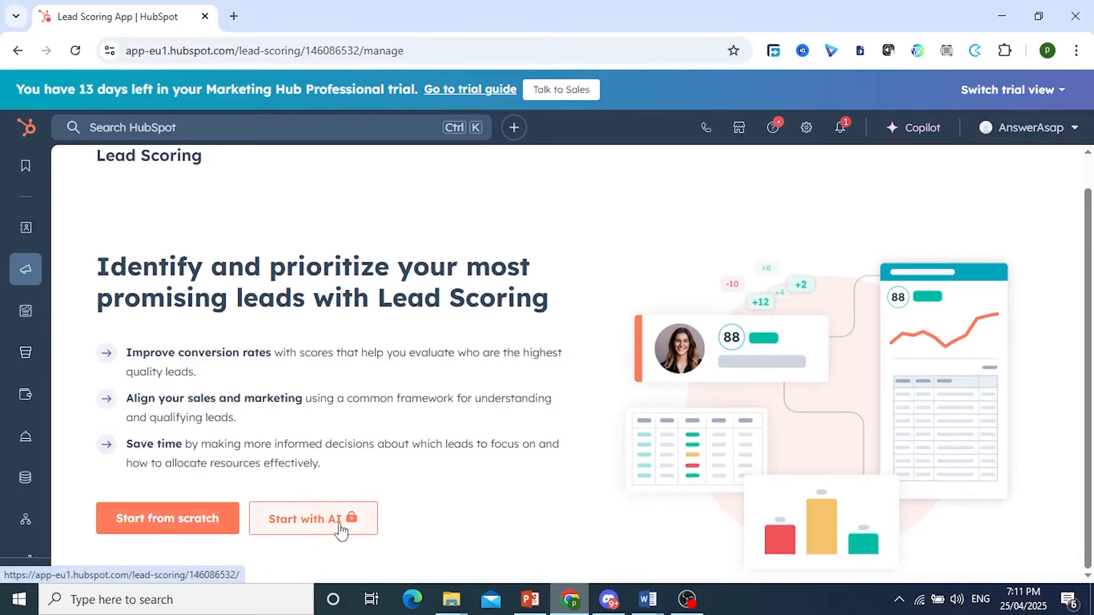
{"action": "left_click", "coordinate": [178, 524]}
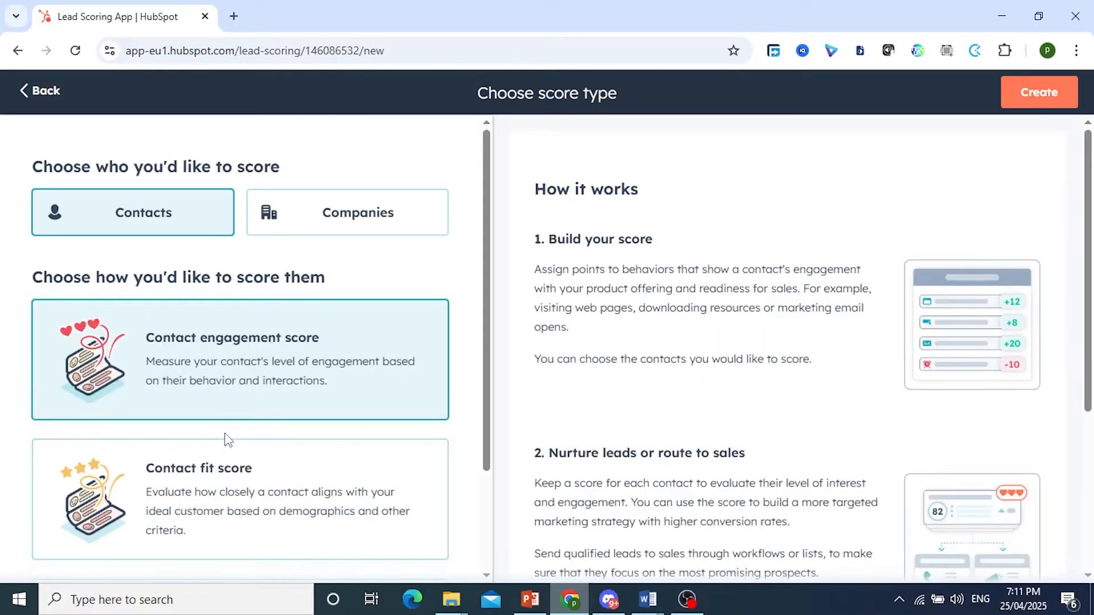
Examine the engagement, fit and combined score types offered for contacts and for companies.
{"action": "scroll", "coordinate": [227, 441], "scroll_direction": "down", "scroll_amount": 3}
{"action": "scroll", "coordinate": [274, 427], "scroll_direction": "up", "scroll_amount": 3}
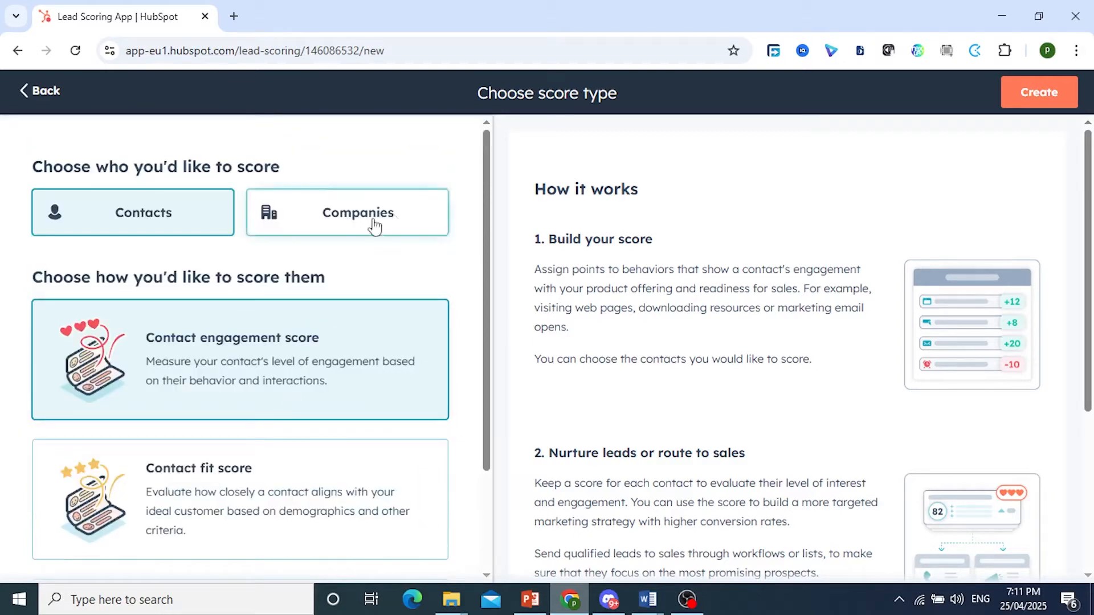
{"action": "scroll", "coordinate": [573, 342], "scroll_direction": "down", "scroll_amount": 2}
{"action": "scroll", "coordinate": [386, 393], "scroll_direction": "down", "scroll_amount": 1}
{"action": "scroll", "coordinate": [371, 398], "scroll_direction": "down", "scroll_amount": 3}
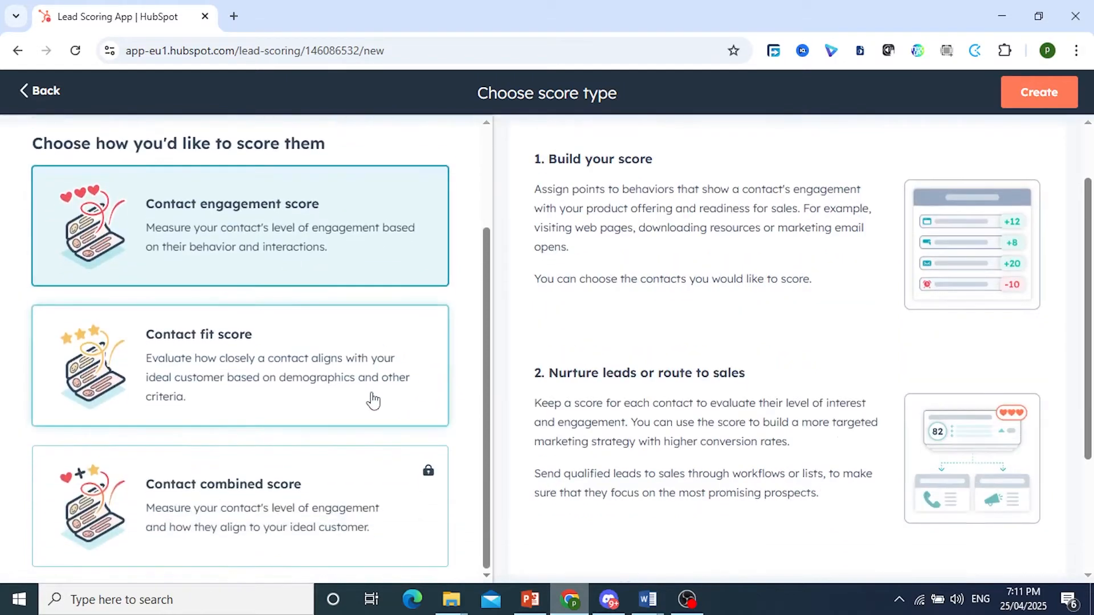
{"action": "scroll", "coordinate": [244, 231], "scroll_direction": "up", "scroll_amount": 3}
{"action": "left_click_drag", "start_coordinate": [143, 167], "coordinate": [292, 179]}
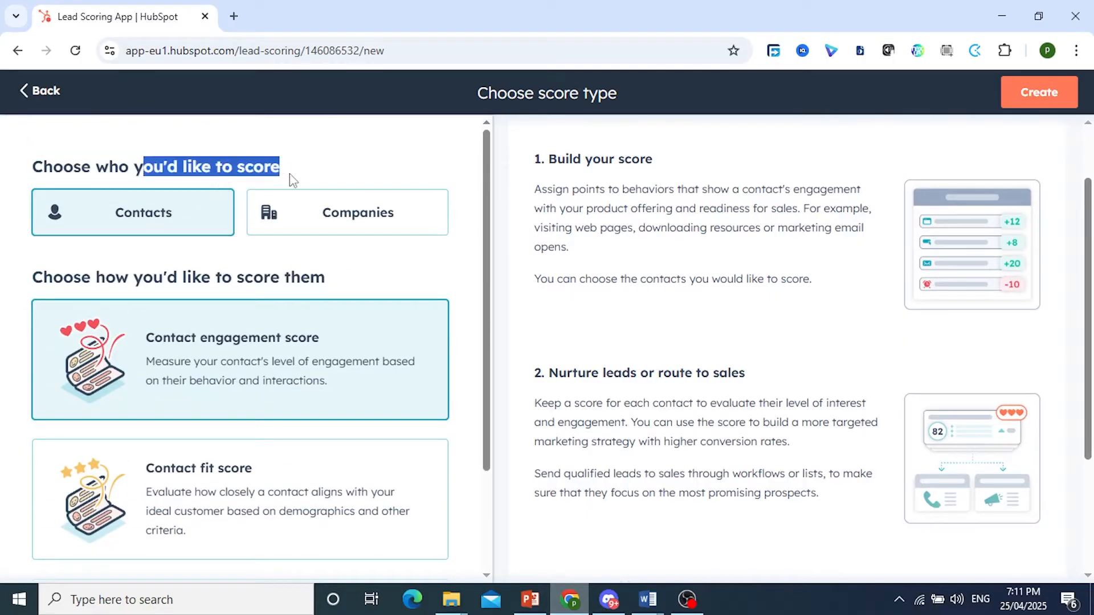
{"action": "left_click", "coordinate": [304, 220]}
{"action": "scroll", "coordinate": [286, 374], "scroll_direction": "down", "scroll_amount": 3}
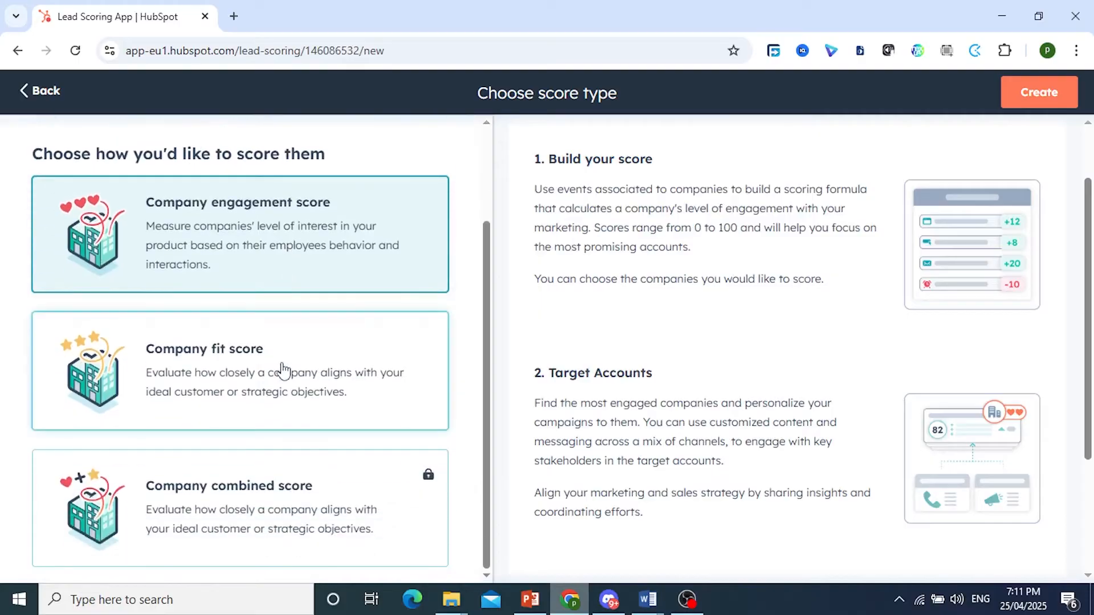
{"action": "scroll", "coordinate": [174, 235], "scroll_direction": "up", "scroll_amount": 3}
{"action": "left_click", "coordinate": [174, 235]}
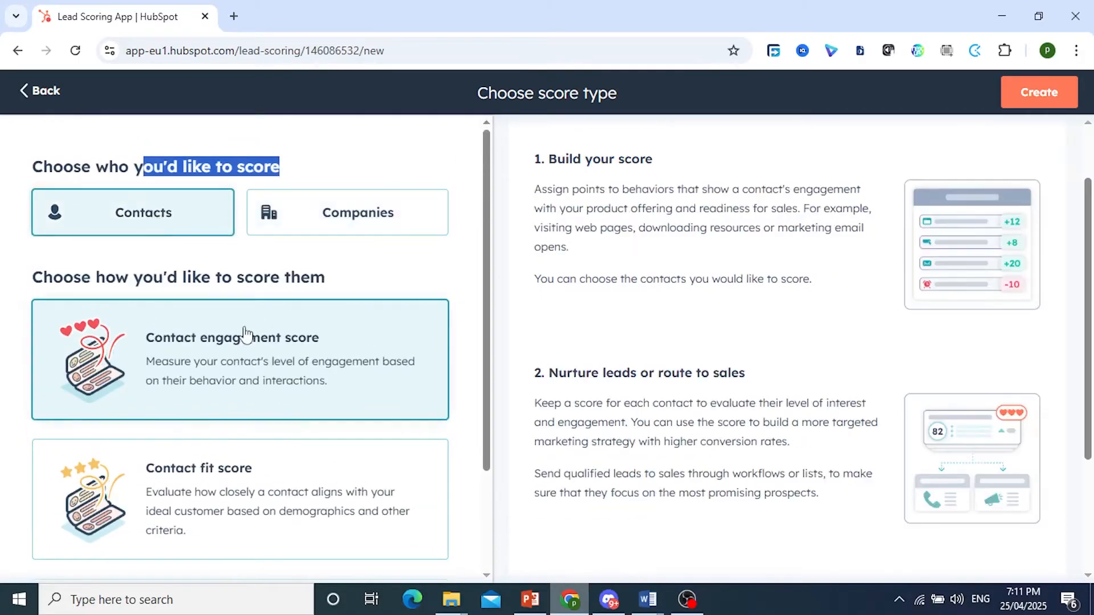
{"action": "scroll", "coordinate": [245, 333], "scroll_direction": "down", "scroll_amount": 2}
{"action": "scroll", "coordinate": [254, 294], "scroll_direction": "down", "scroll_amount": 2}
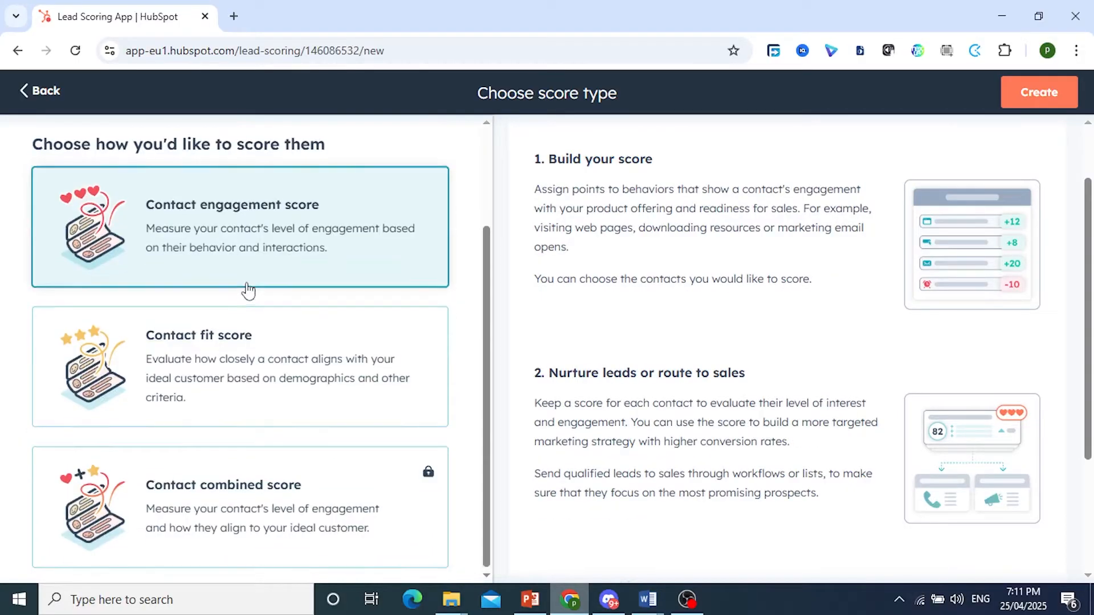
{"action": "scroll", "coordinate": [247, 289], "scroll_direction": "up", "scroll_amount": 2}
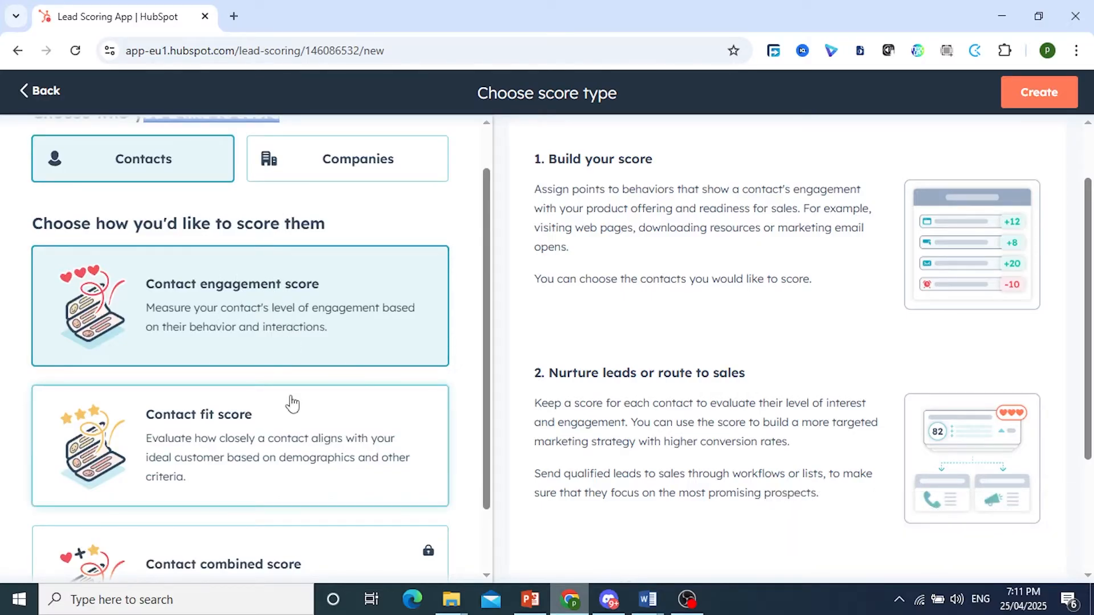
{"action": "scroll", "coordinate": [262, 502], "scroll_direction": "down", "scroll_amount": 3}
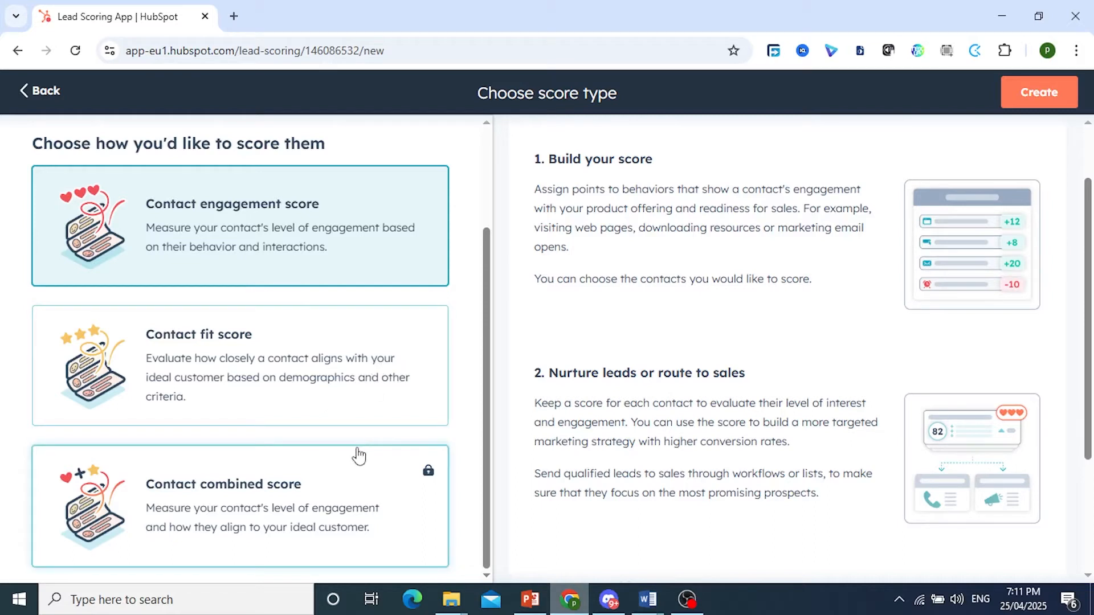
{"action": "scroll", "coordinate": [354, 449], "scroll_direction": "up", "scroll_amount": 3}
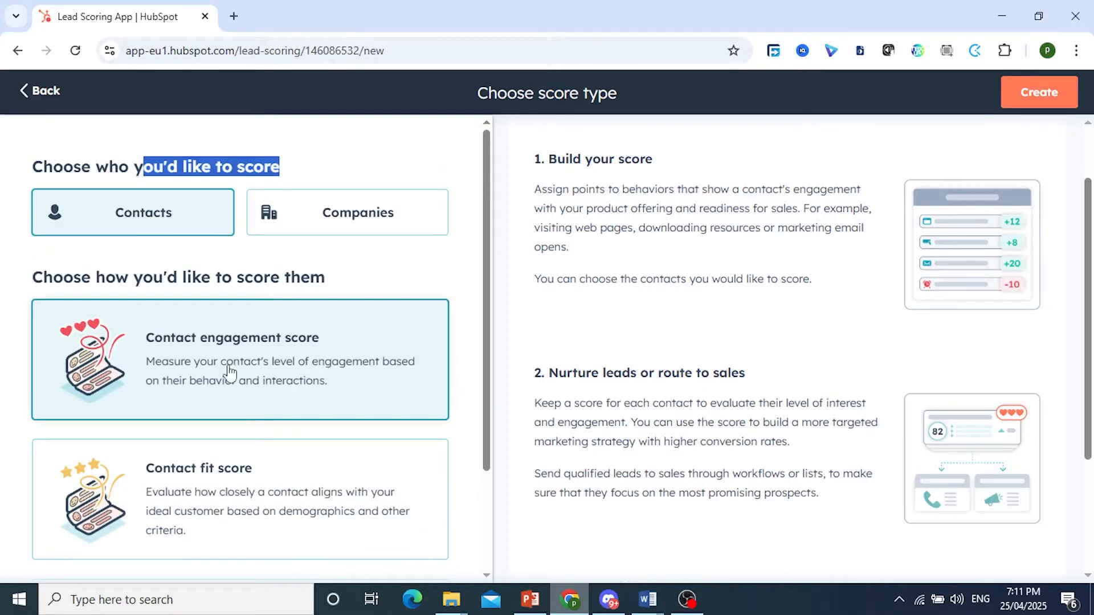
{"action": "scroll", "coordinate": [313, 391], "scroll_direction": "down", "scroll_amount": 2}
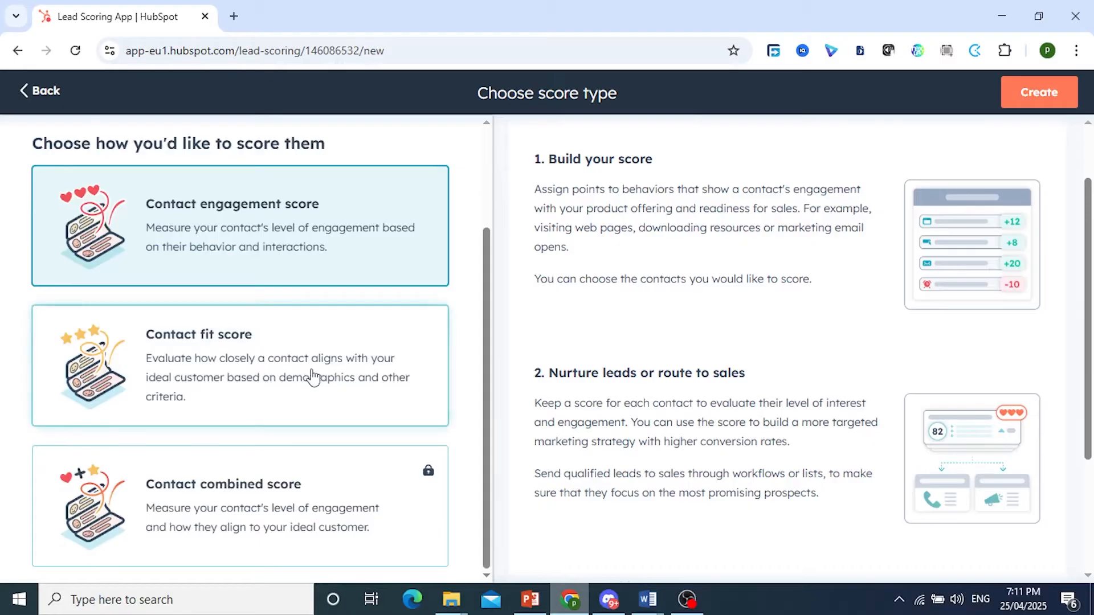
{"action": "scroll", "coordinate": [310, 376], "scroll_direction": "up", "scroll_amount": 2}
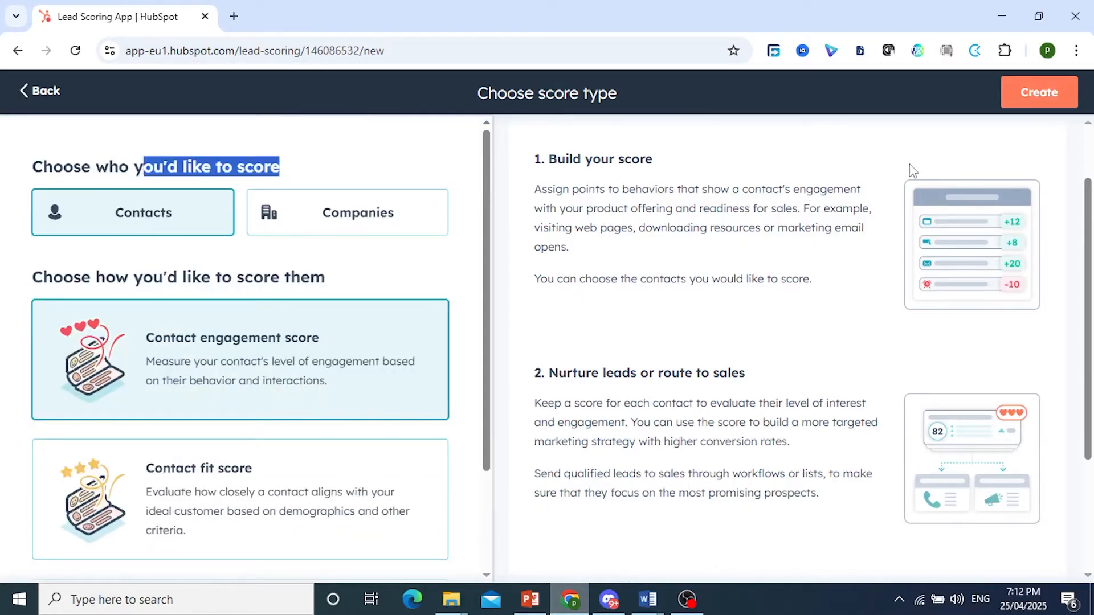
Create a contact engagement score and add an event group to its criteria.
{"action": "left_click", "coordinate": [1055, 103]}
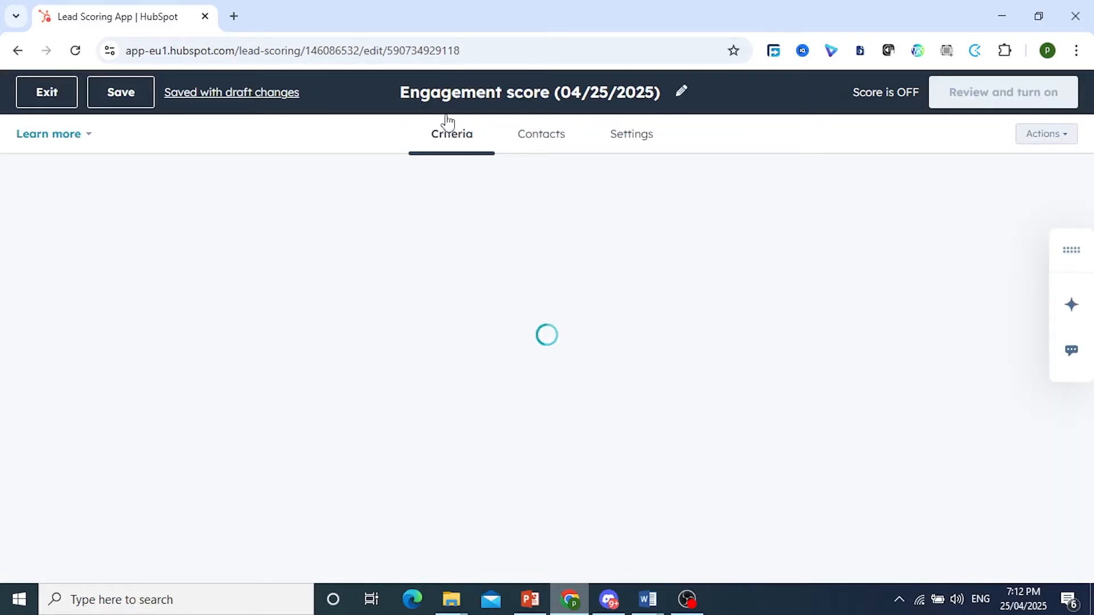
{"action": "scroll", "coordinate": [480, 203], "scroll_direction": "down", "scroll_amount": 1}
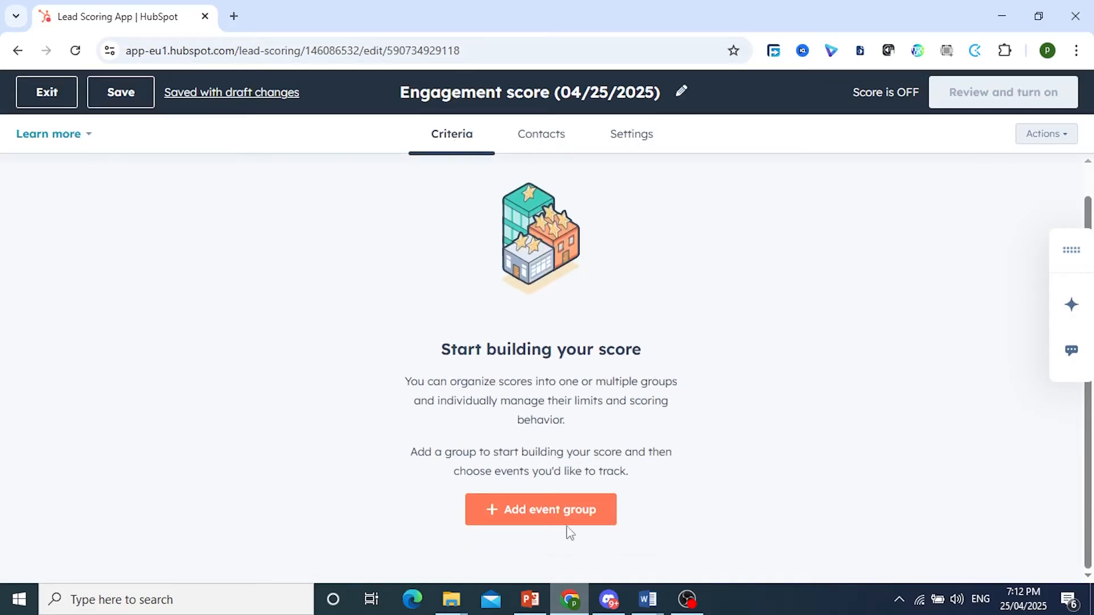
{"action": "left_click", "coordinate": [551, 515]}
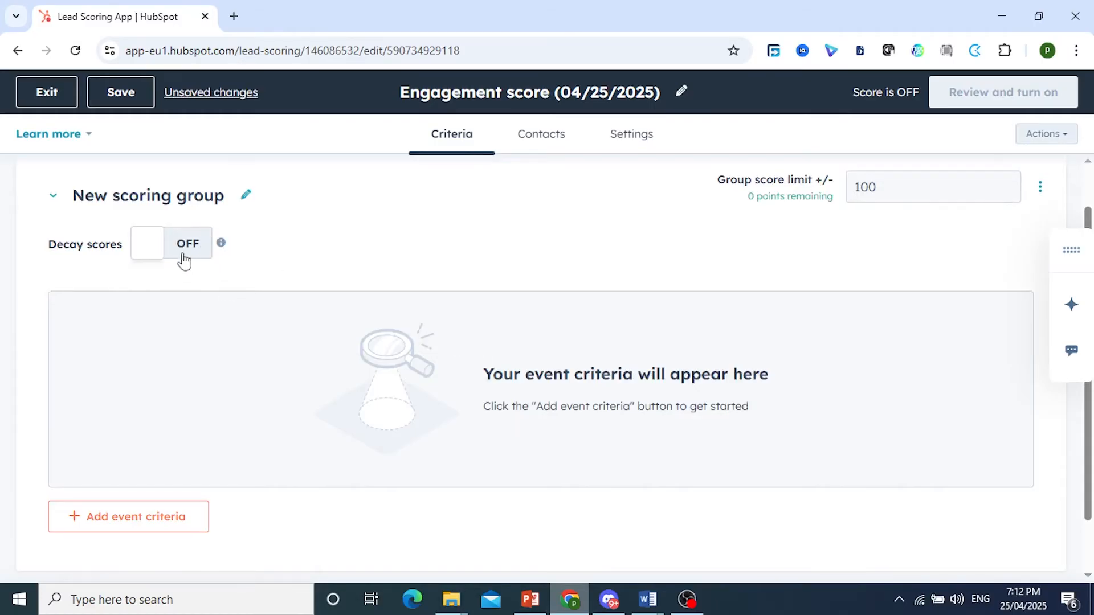
Turn on score decay for the new scoring group and set the reduction to 10%.
{"action": "mouse_move", "coordinate": [222, 244]}
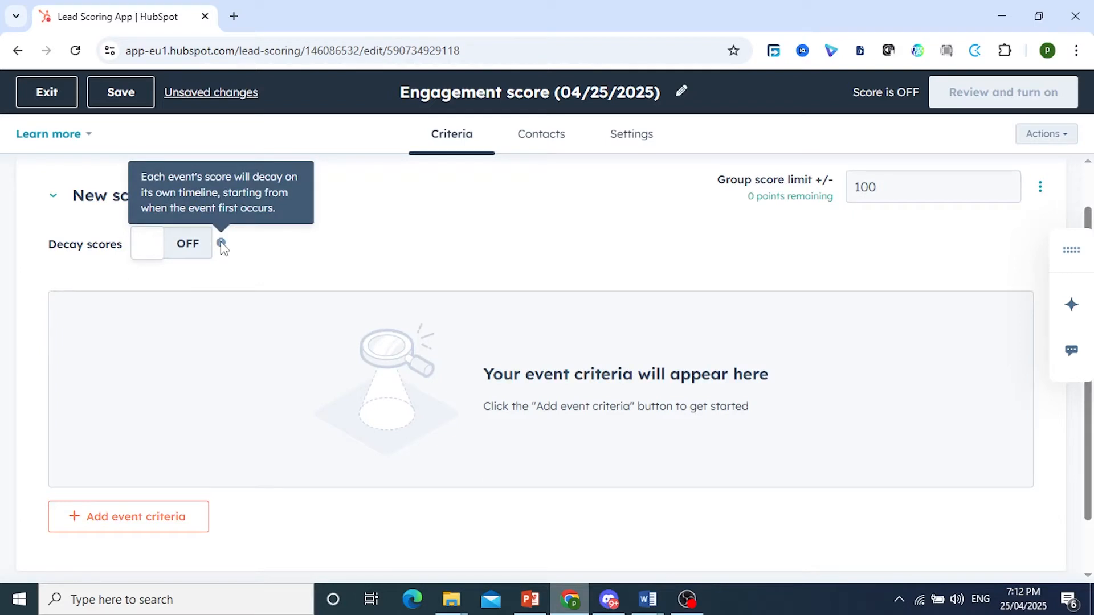
{"action": "left_click", "coordinate": [164, 251]}
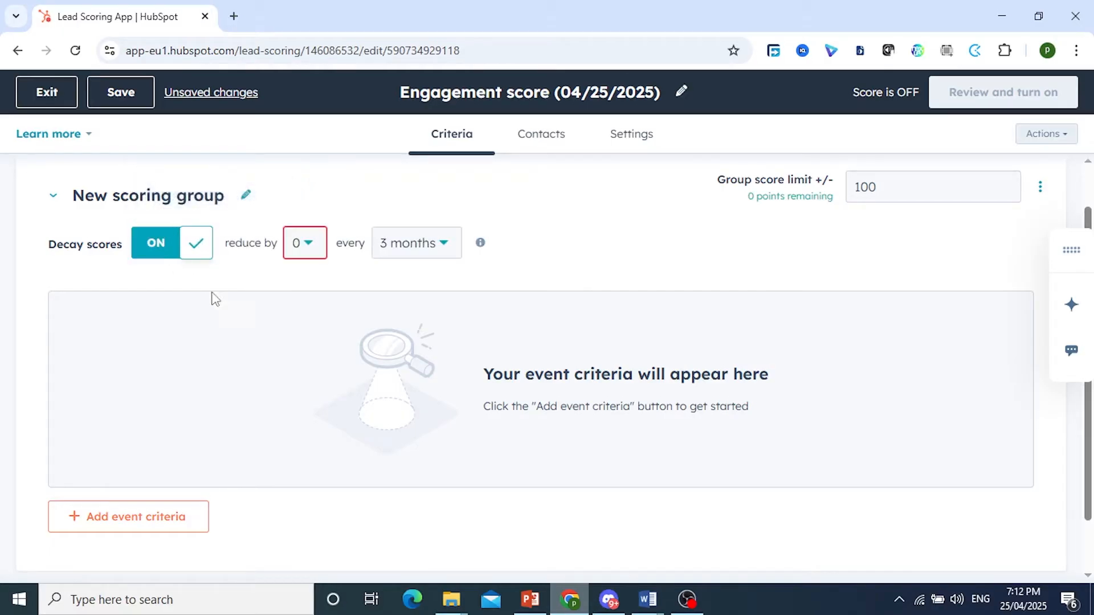
{"action": "left_click", "coordinate": [319, 246]}
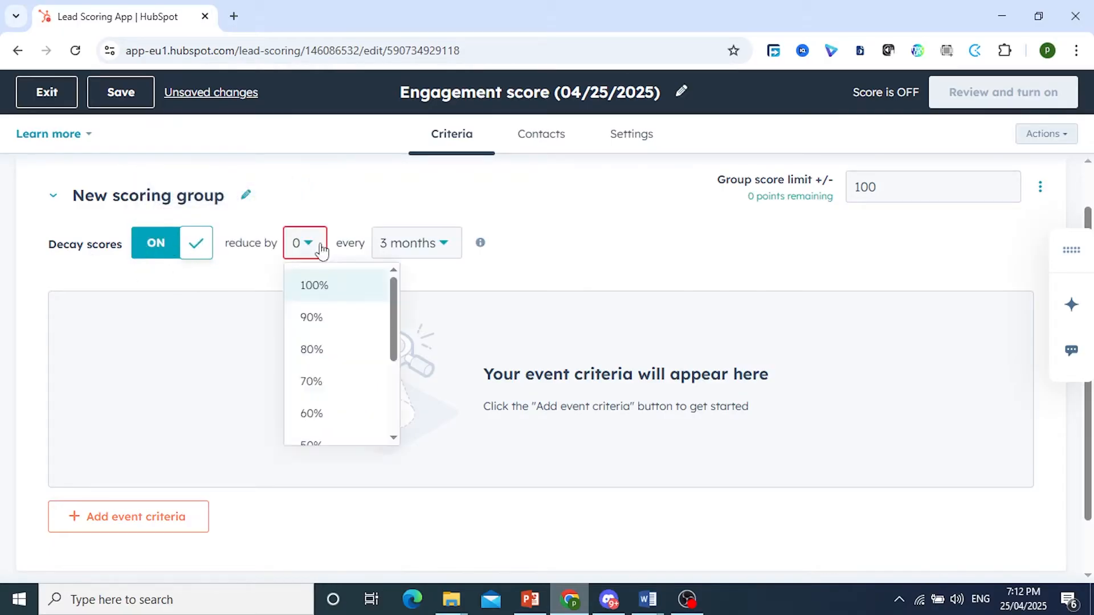
{"action": "scroll", "coordinate": [339, 342], "scroll_direction": "down", "scroll_amount": 3}
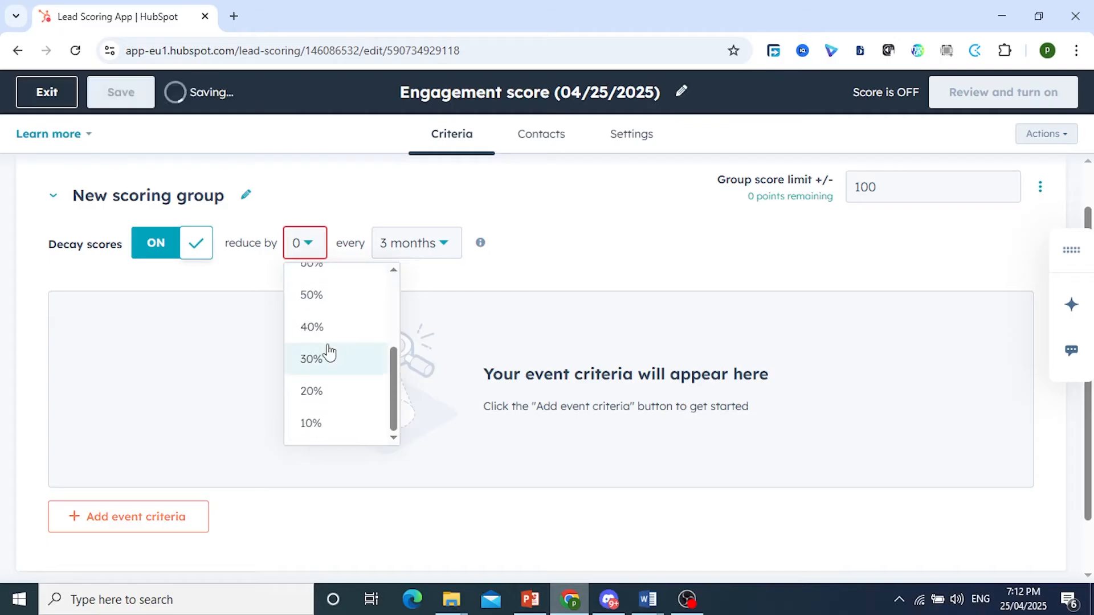
{"action": "left_click", "coordinate": [310, 422]}
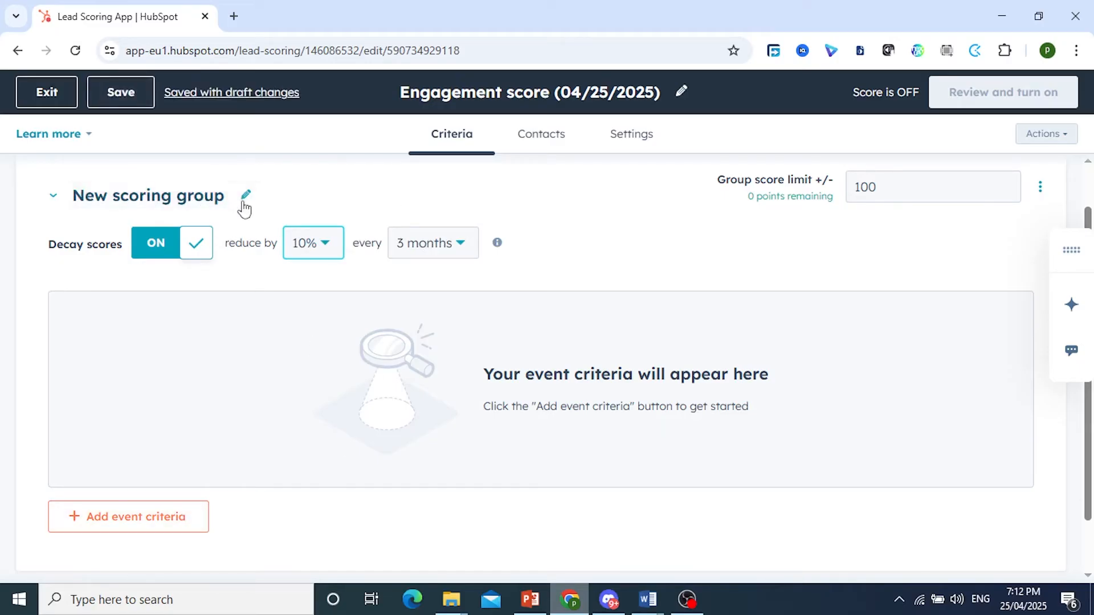
{"action": "scroll", "coordinate": [815, 323], "scroll_direction": "down", "scroll_amount": 1}
{"action": "scroll", "coordinate": [814, 323], "scroll_direction": "up", "scroll_amount": 2}
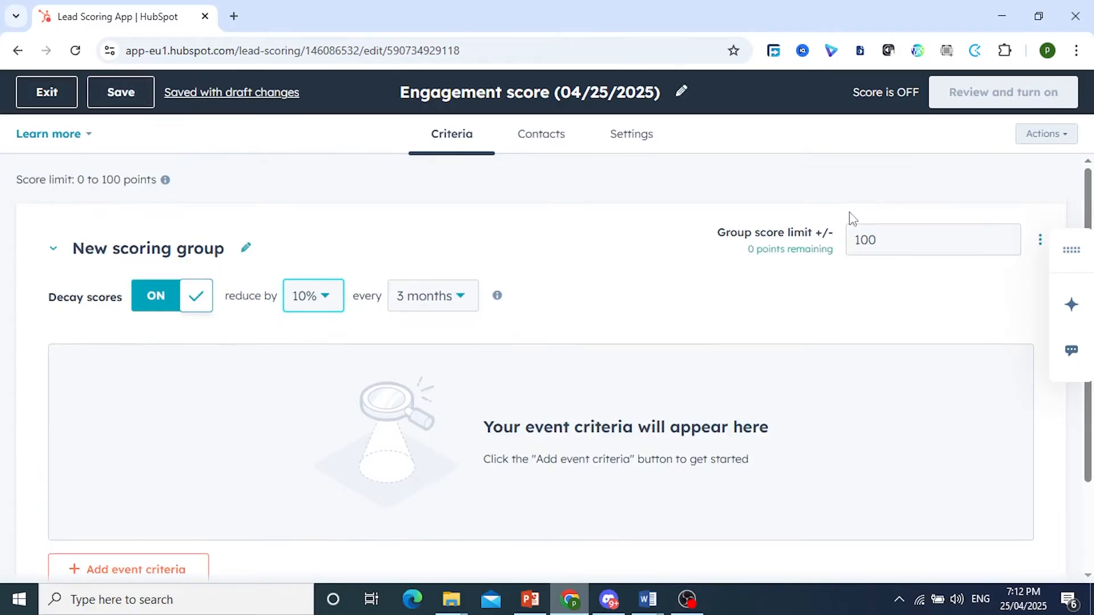
{"action": "left_click", "coordinate": [870, 231]}
{"action": "scroll", "coordinate": [819, 313], "scroll_direction": "down", "scroll_amount": 2}
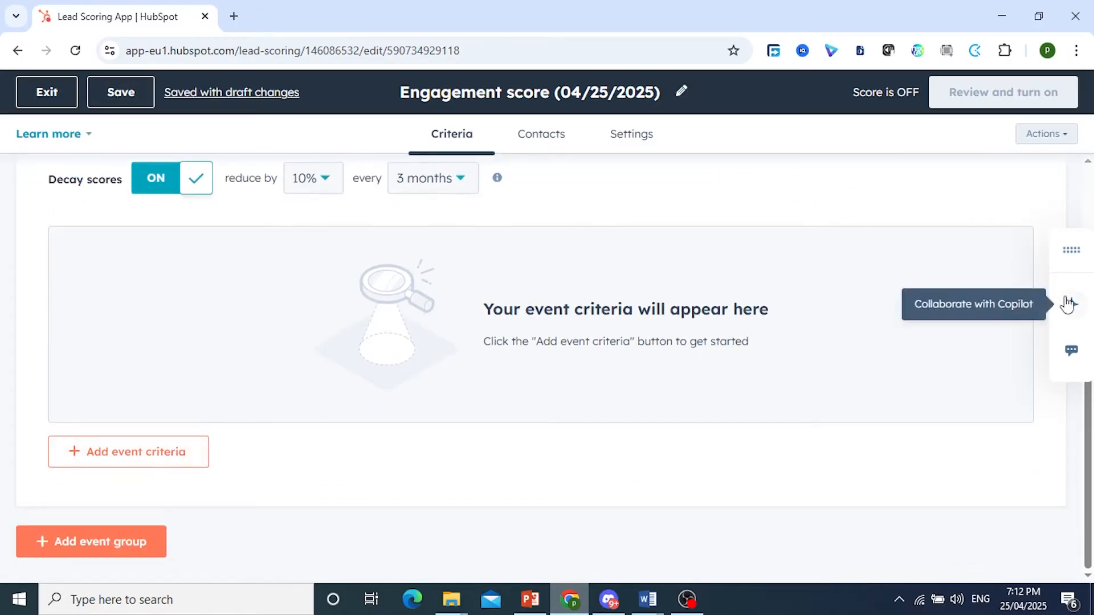
{"action": "left_click", "coordinate": [1072, 312]}
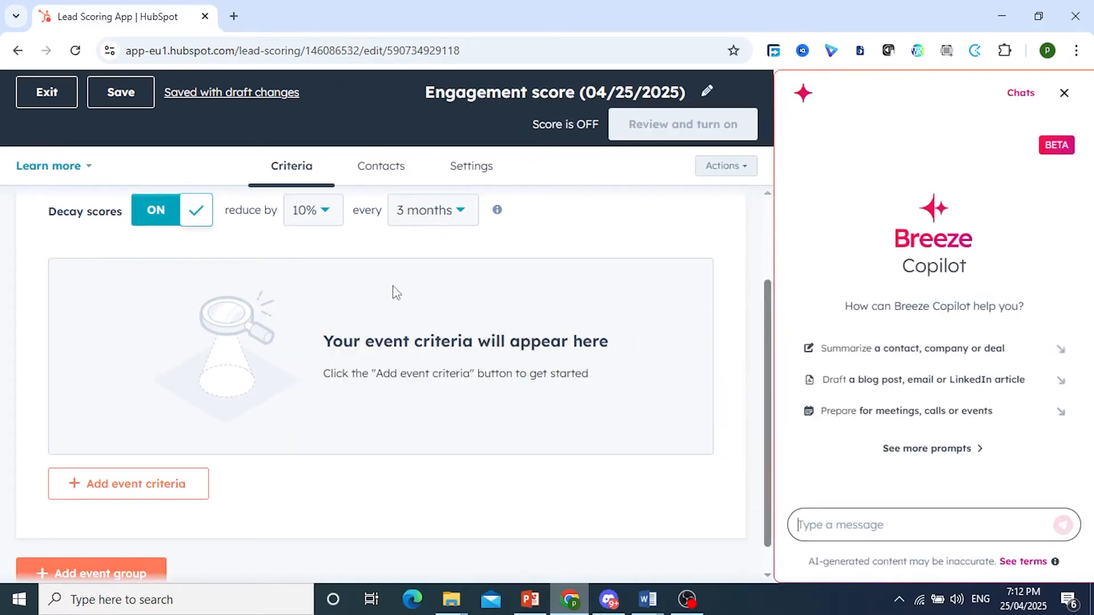
{"action": "left_click", "coordinate": [1064, 94]}
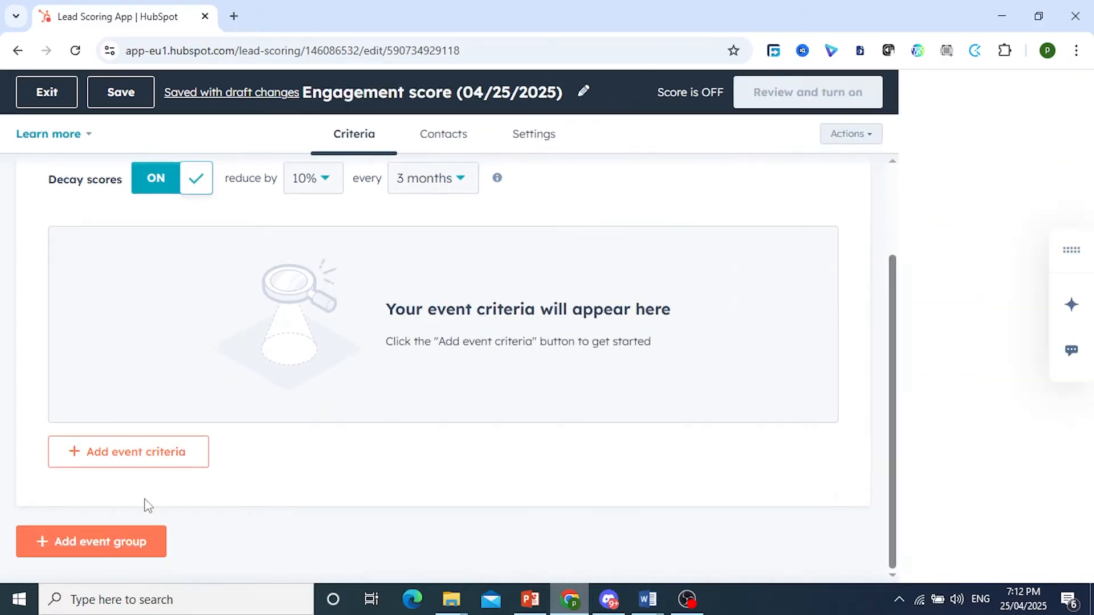
Add Sales Email (1:1) event criteria to the scoring group and set its event to Sales email open.
{"action": "left_click", "coordinate": [156, 461]}
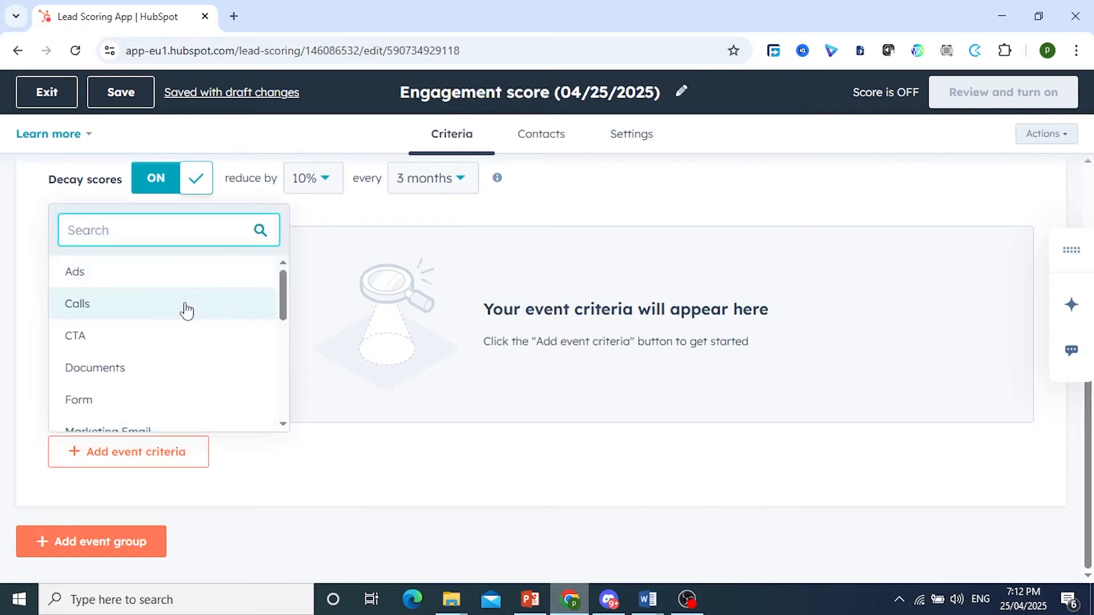
{"action": "scroll", "coordinate": [184, 368], "scroll_direction": "down", "scroll_amount": 3}
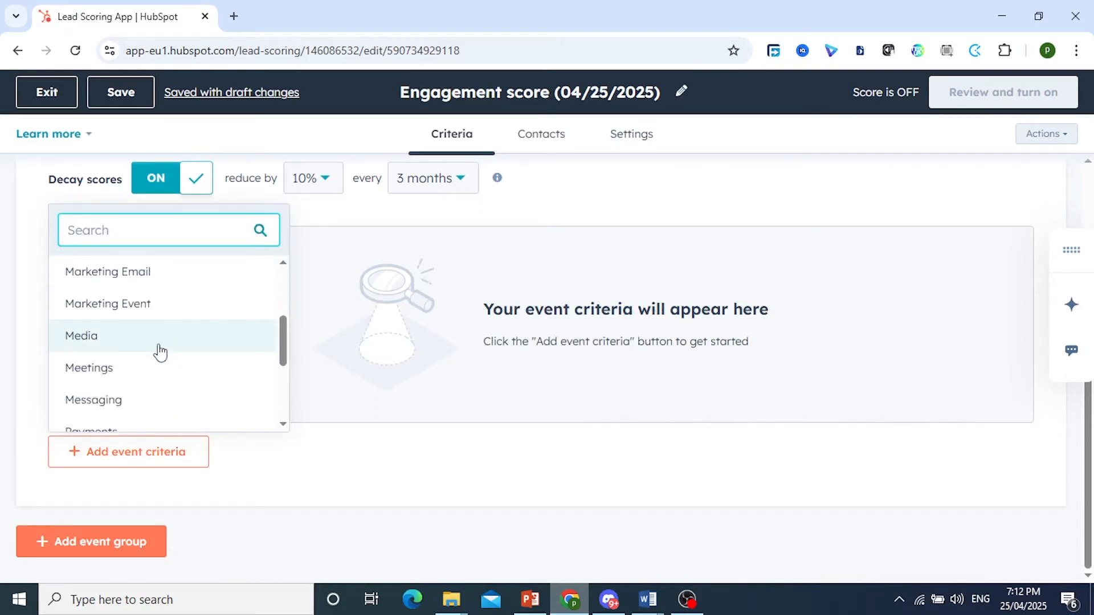
{"action": "scroll", "coordinate": [158, 352], "scroll_direction": "down", "scroll_amount": 2}
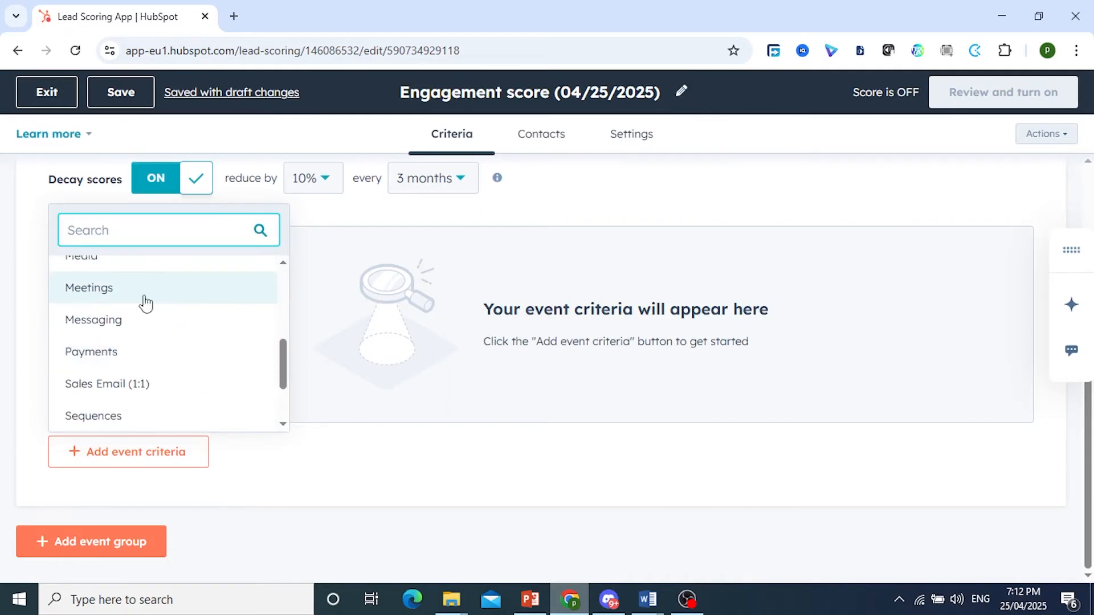
{"action": "left_click", "coordinate": [131, 393]}
{"action": "left_click", "coordinate": [281, 349]}
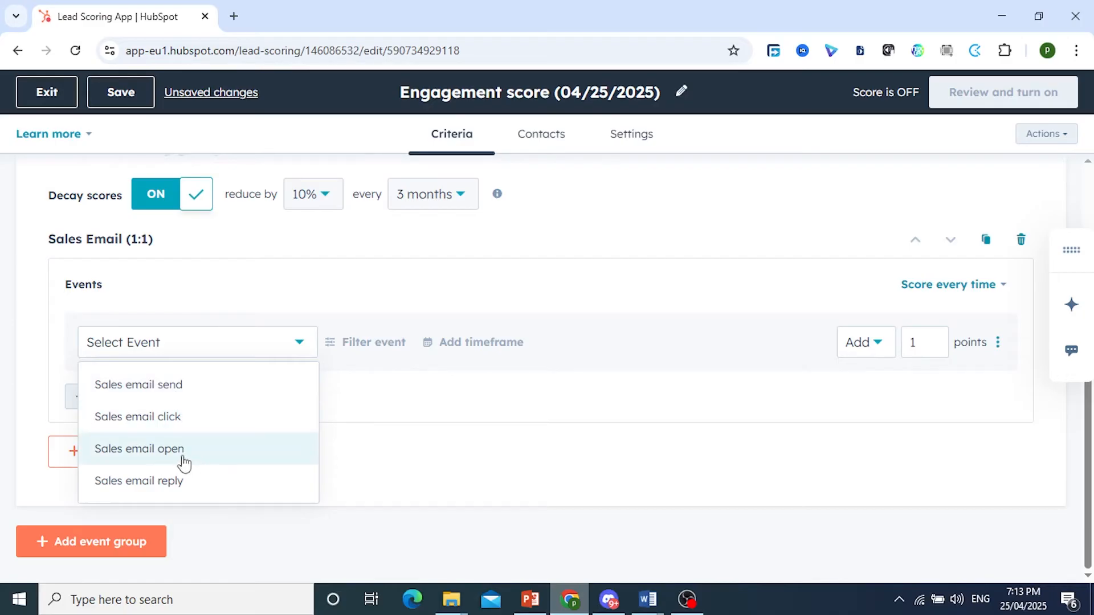
{"action": "left_click", "coordinate": [186, 484]}
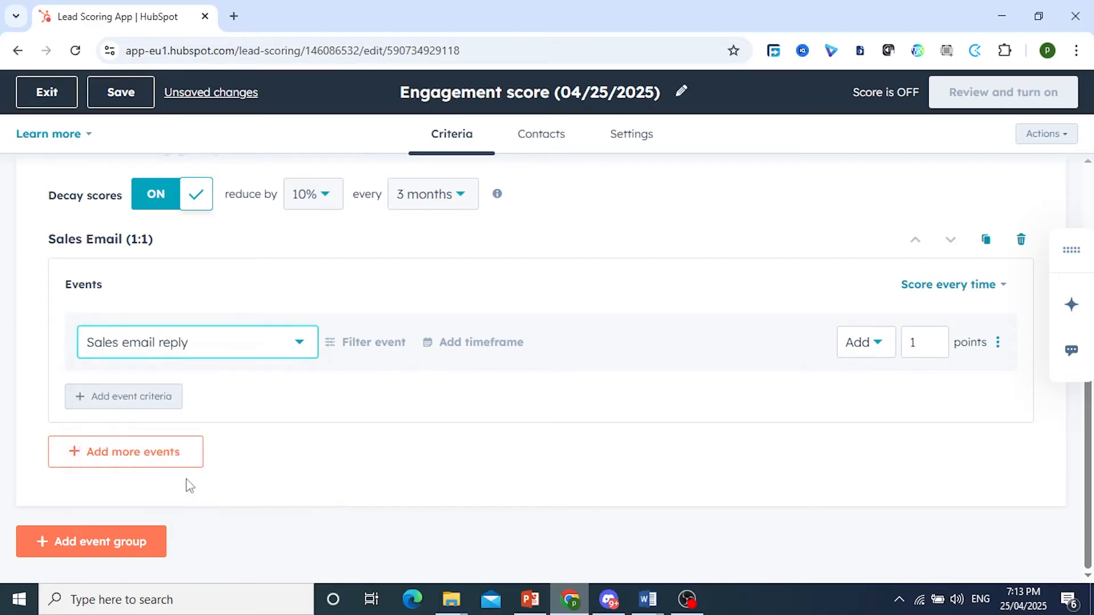
{"action": "left_click", "coordinate": [289, 358]}
{"action": "left_click", "coordinate": [215, 449]}
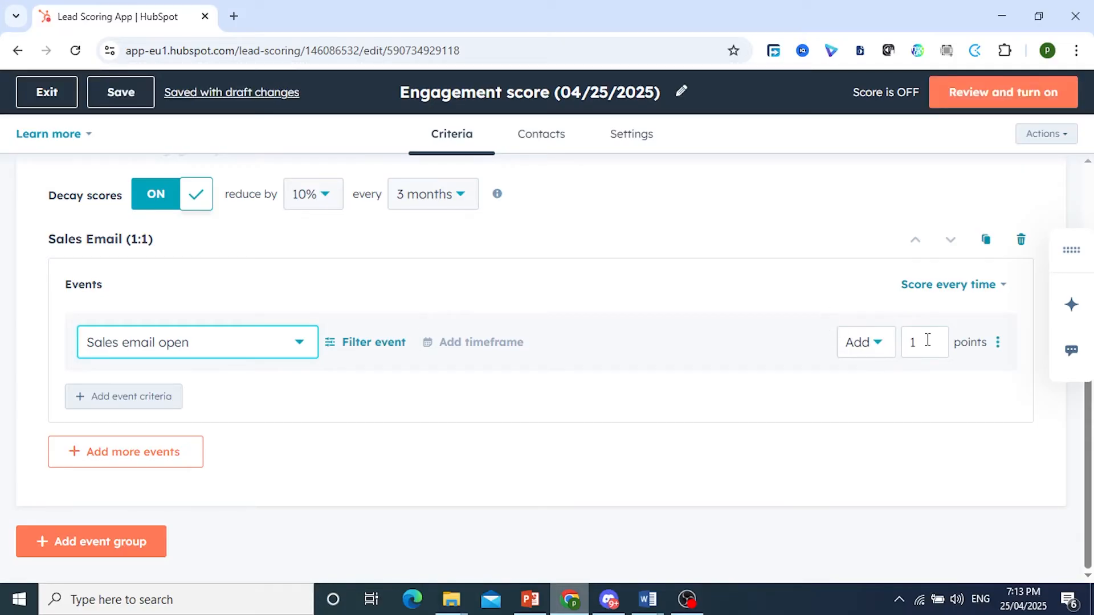
{"action": "left_click", "coordinate": [856, 346]}
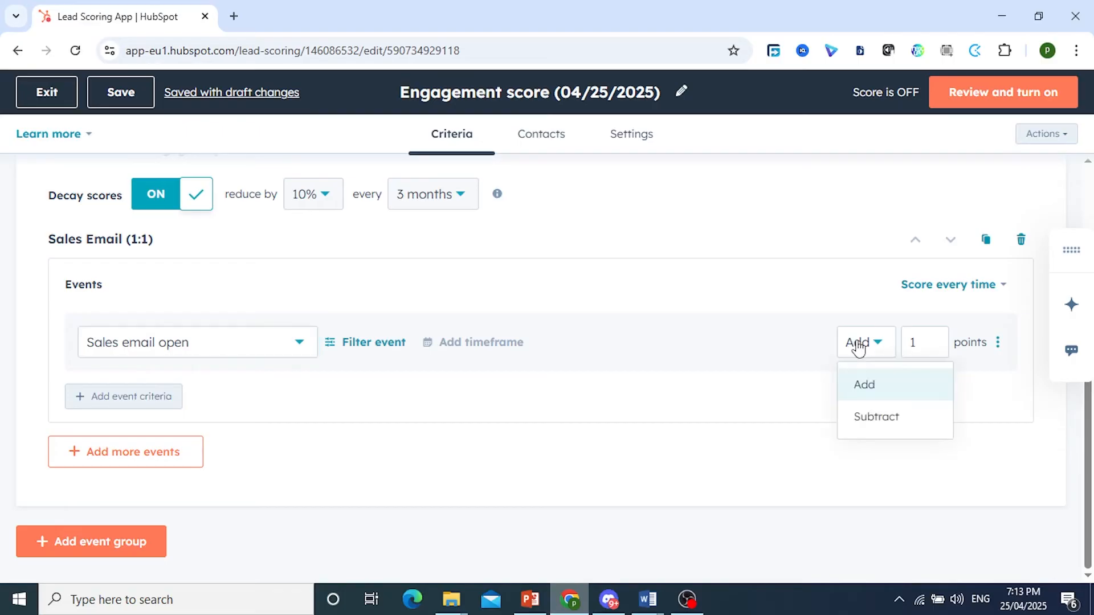
{"action": "left_click", "coordinate": [914, 354]}
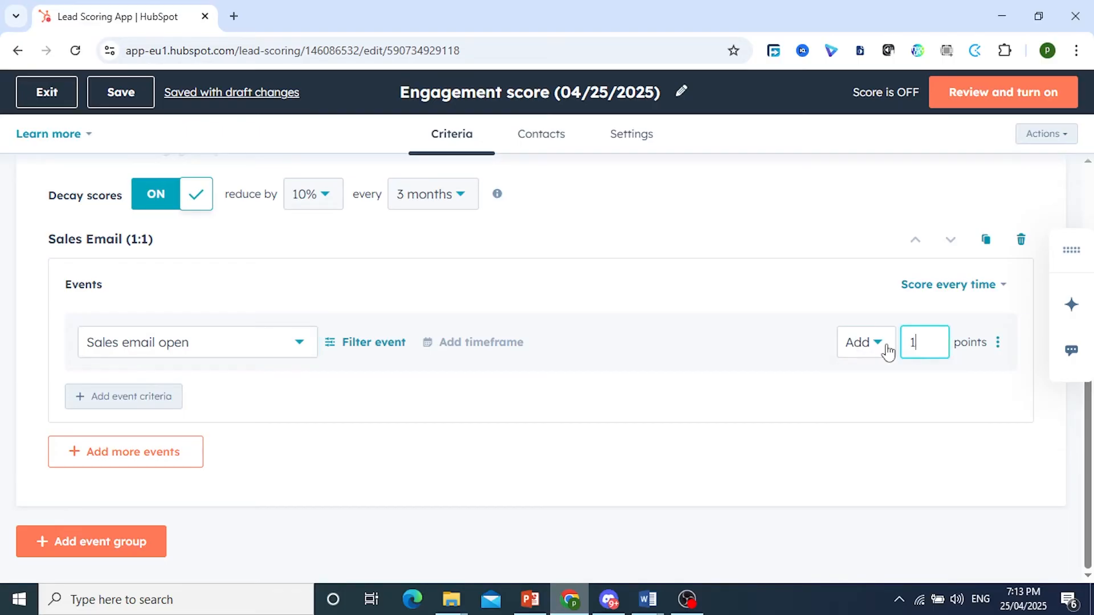
Add a Sales email reply event to the Sales Email (1:1) criteria and have it add 10 points.
{"action": "left_click", "coordinate": [137, 403]}
{"action": "left_click", "coordinate": [210, 431]}
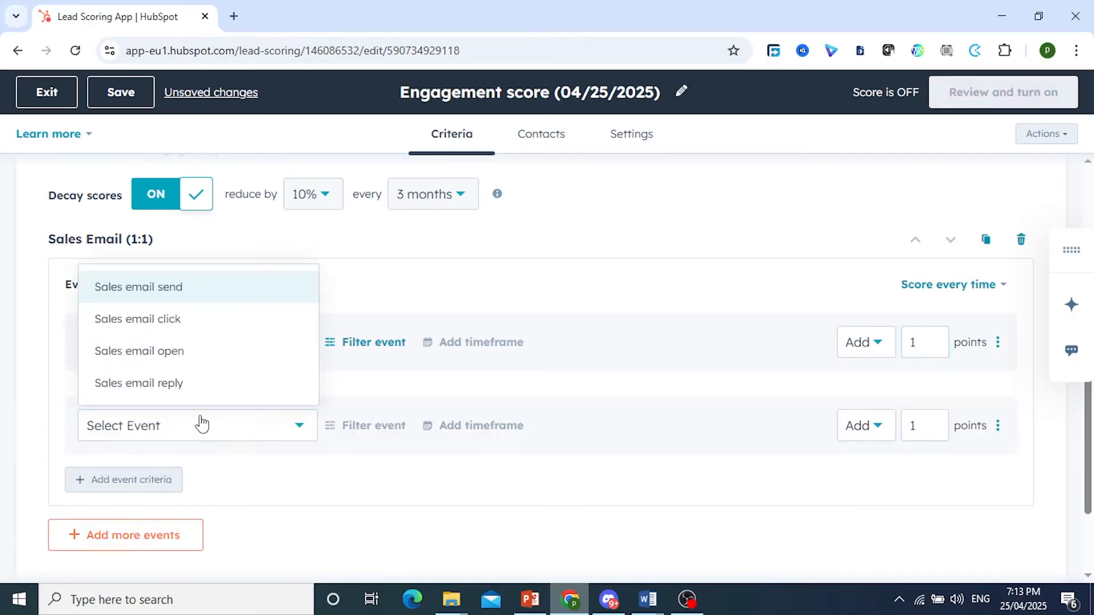
{"action": "left_click", "coordinate": [227, 386]}
{"action": "left_click", "coordinate": [878, 433]}
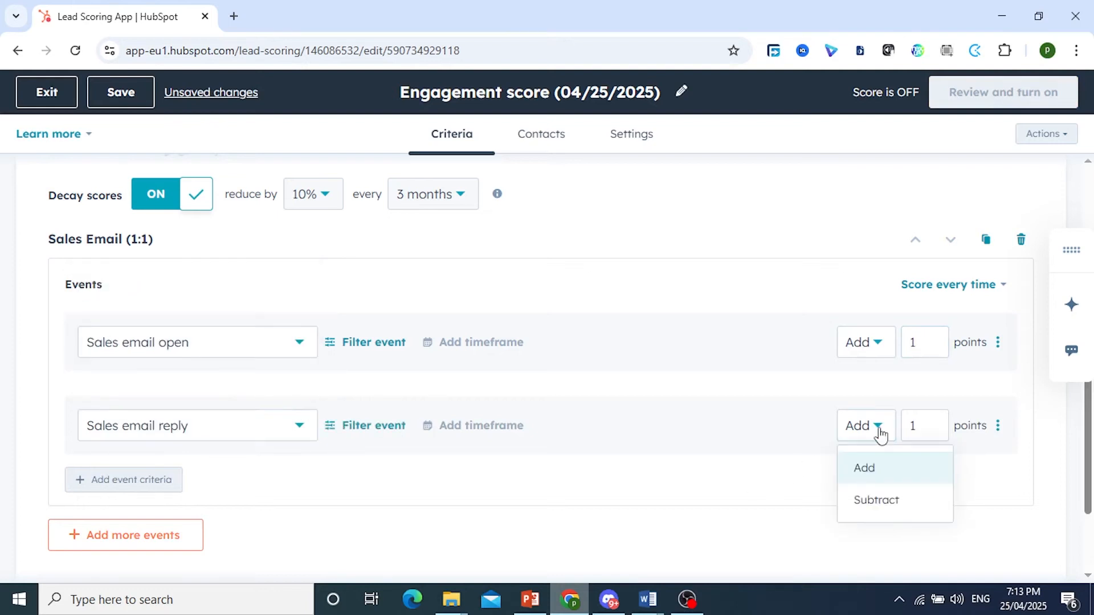
{"action": "left_click", "coordinate": [934, 436]}
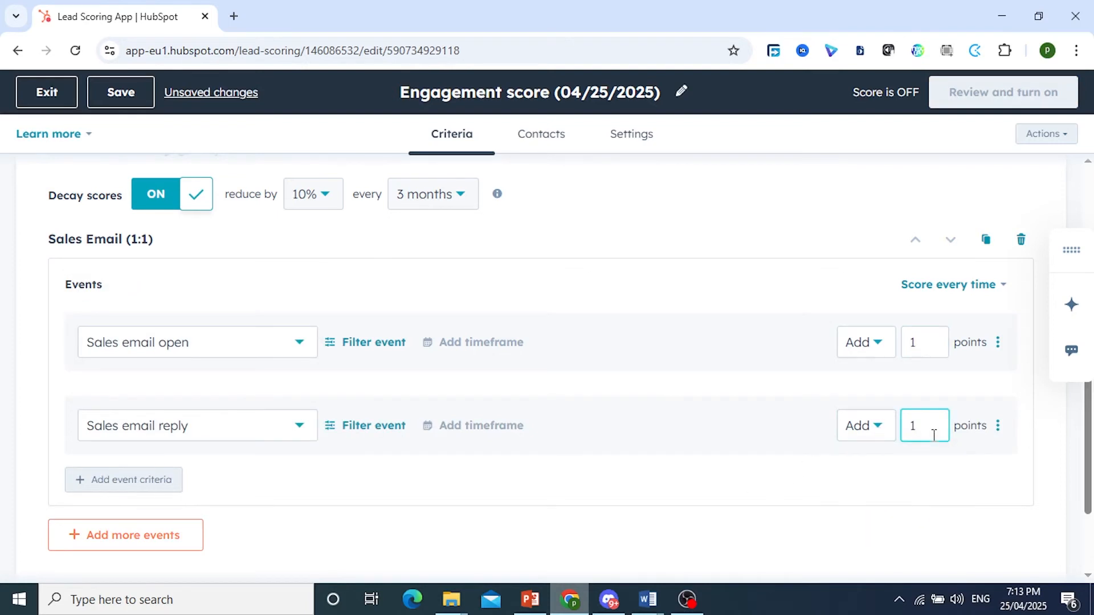
{"action": "type", "text": "0"}
{"action": "left_click", "coordinate": [751, 485]}
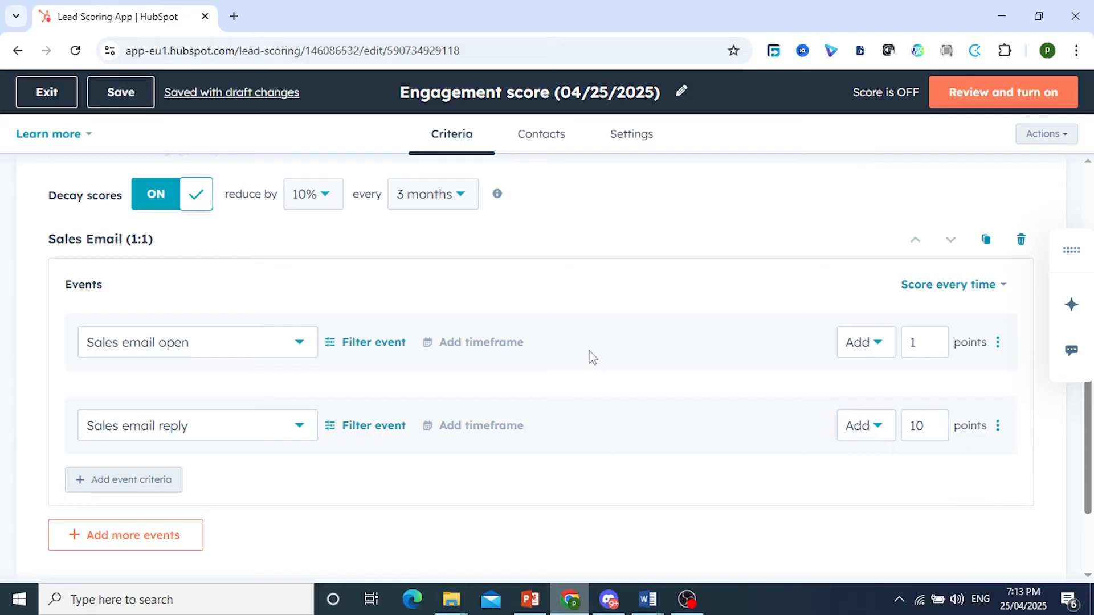
{"action": "scroll", "coordinate": [706, 255], "scroll_direction": "up", "scroll_amount": 2}
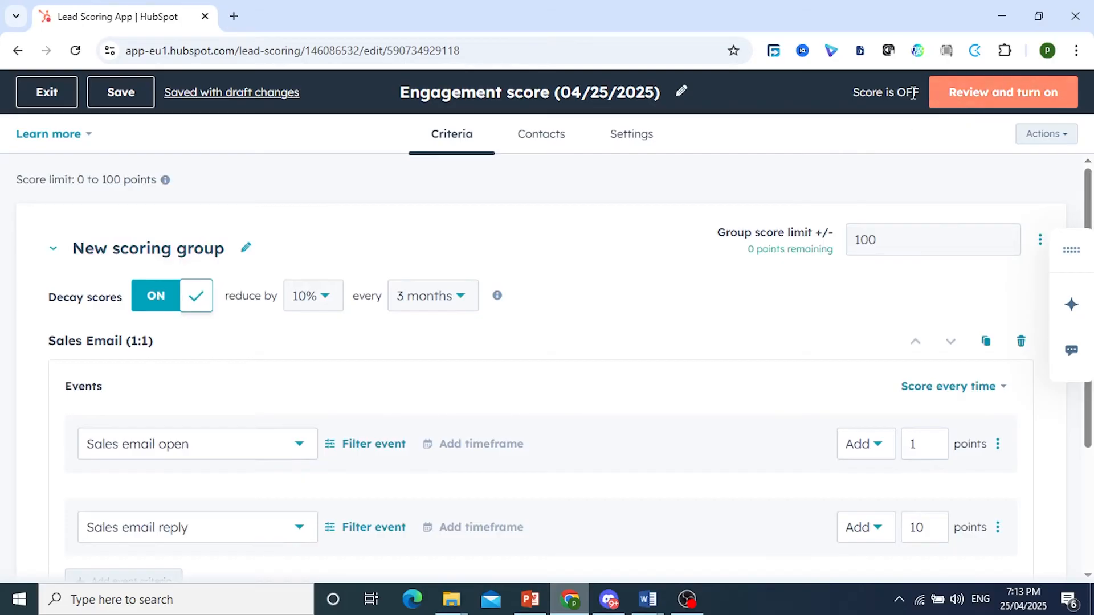
Try excluding the AnswerAsap 4/24/2025 9:32:25 AM contact list from scoring, and remove that exclusion.
{"action": "left_click", "coordinate": [552, 142]}
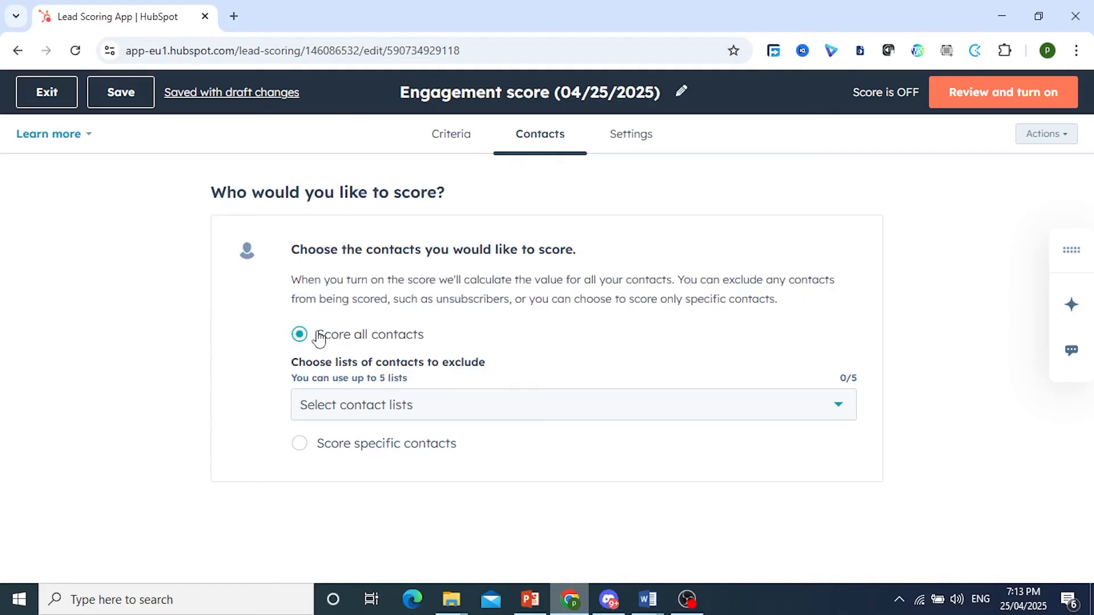
{"action": "left_click", "coordinate": [393, 407]}
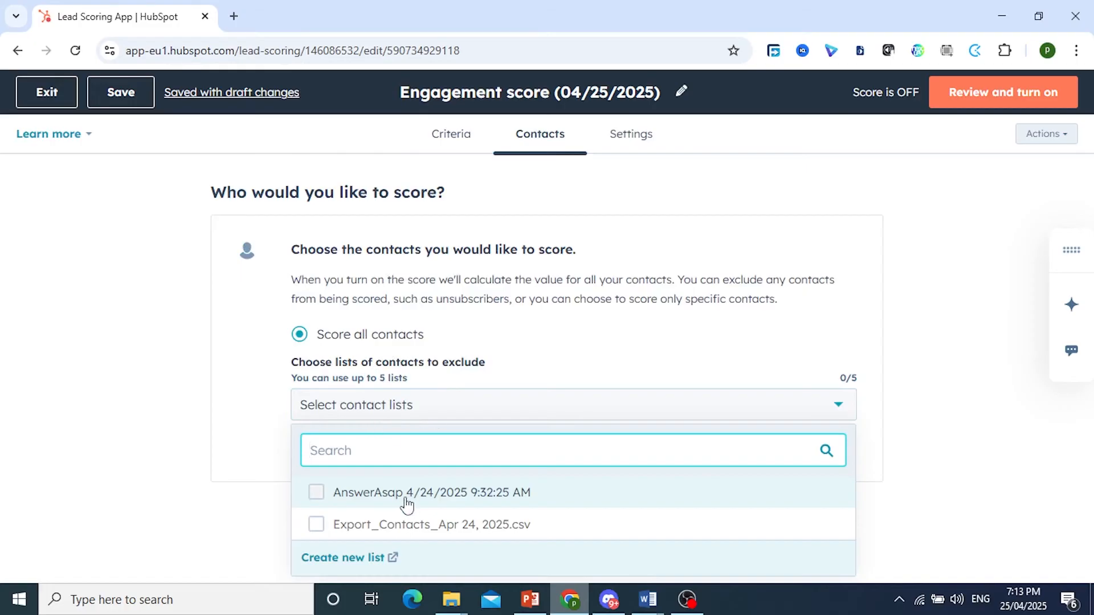
{"action": "left_click", "coordinate": [317, 491]}
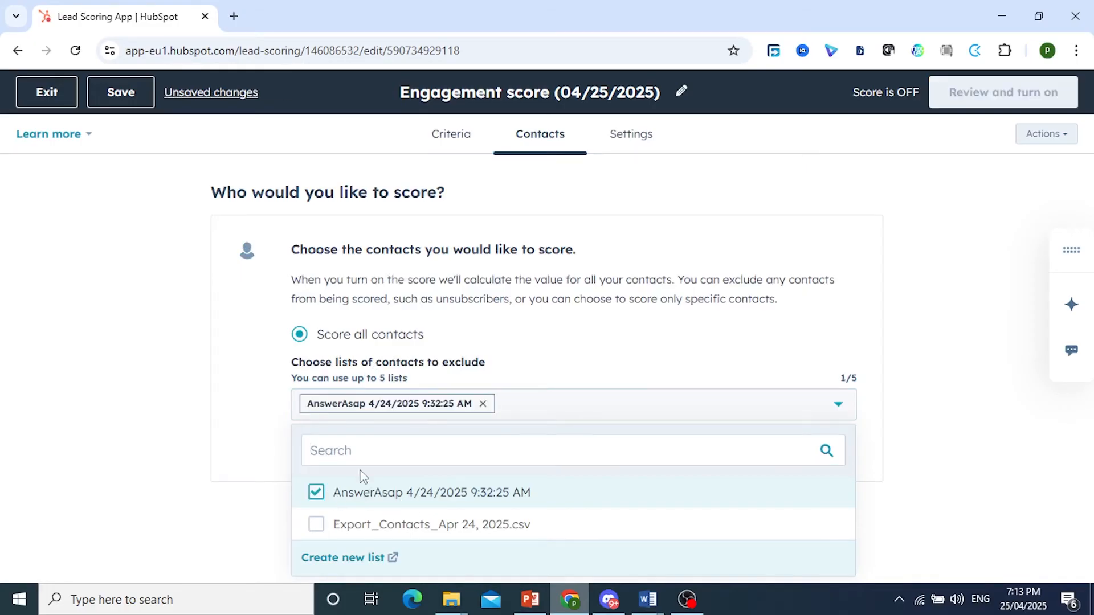
{"action": "left_click", "coordinate": [254, 454]}
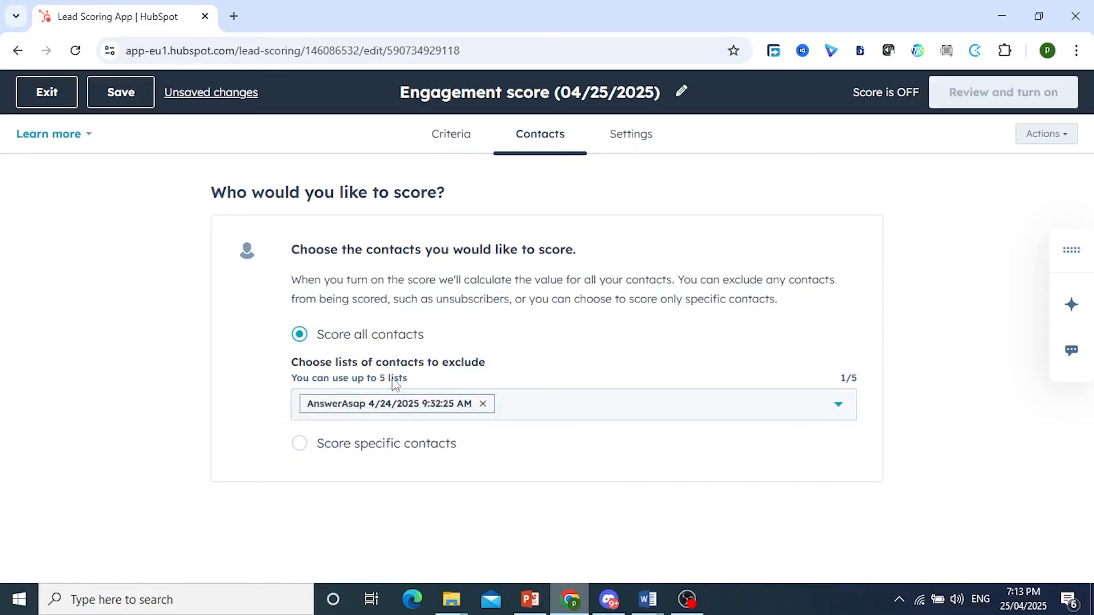
{"action": "left_click", "coordinate": [482, 407]}
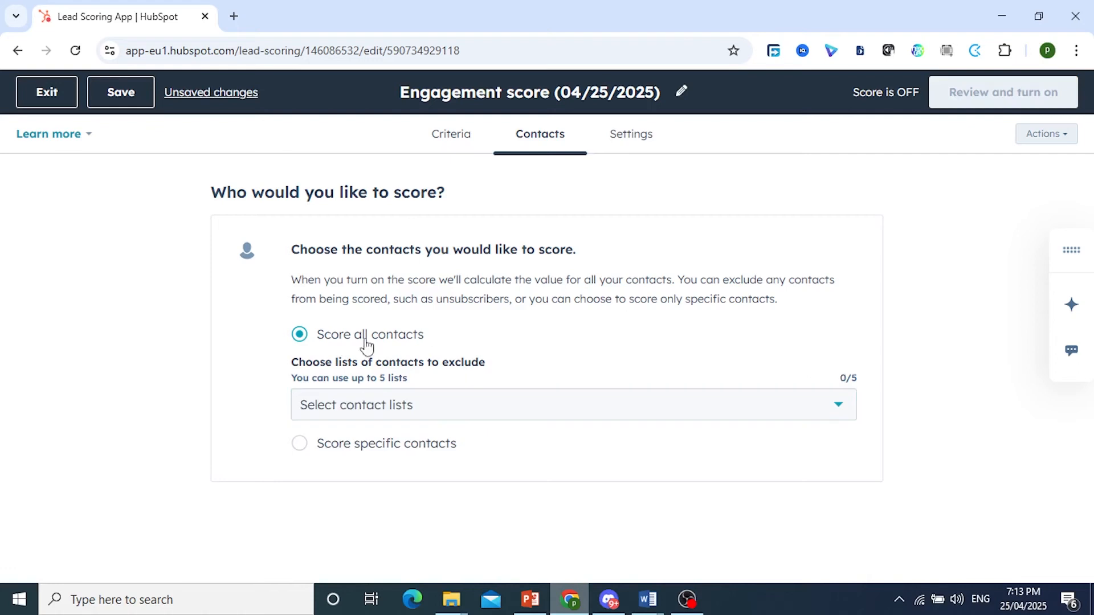
Check the lists available for exclusion, try scoring only specific contacts, and return to scoring all contacts.
{"action": "left_click", "coordinate": [347, 405]}
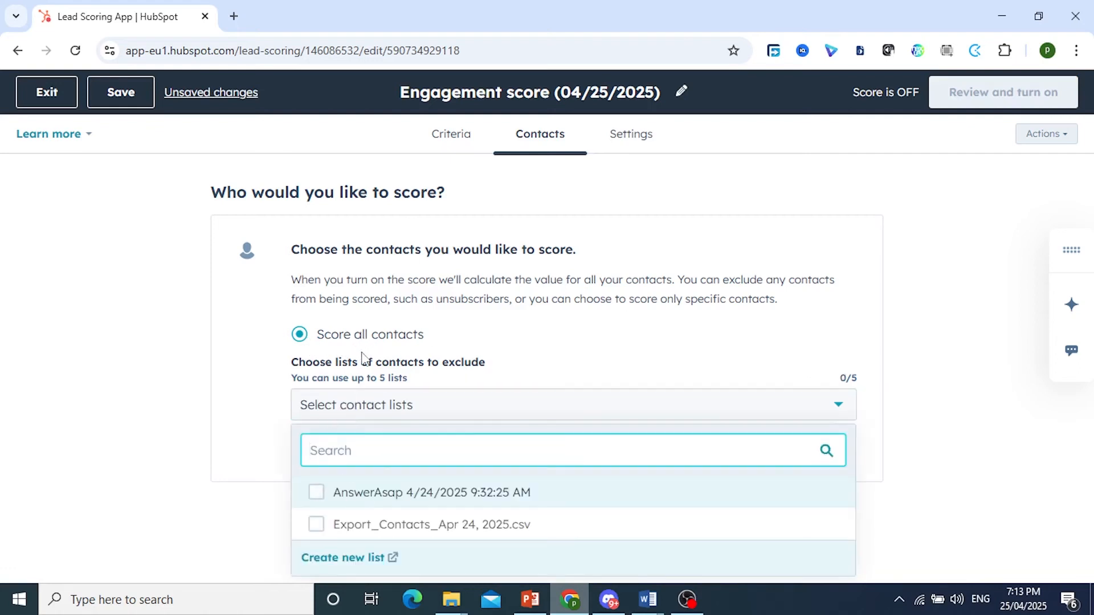
{"action": "left_click", "coordinate": [270, 452]}
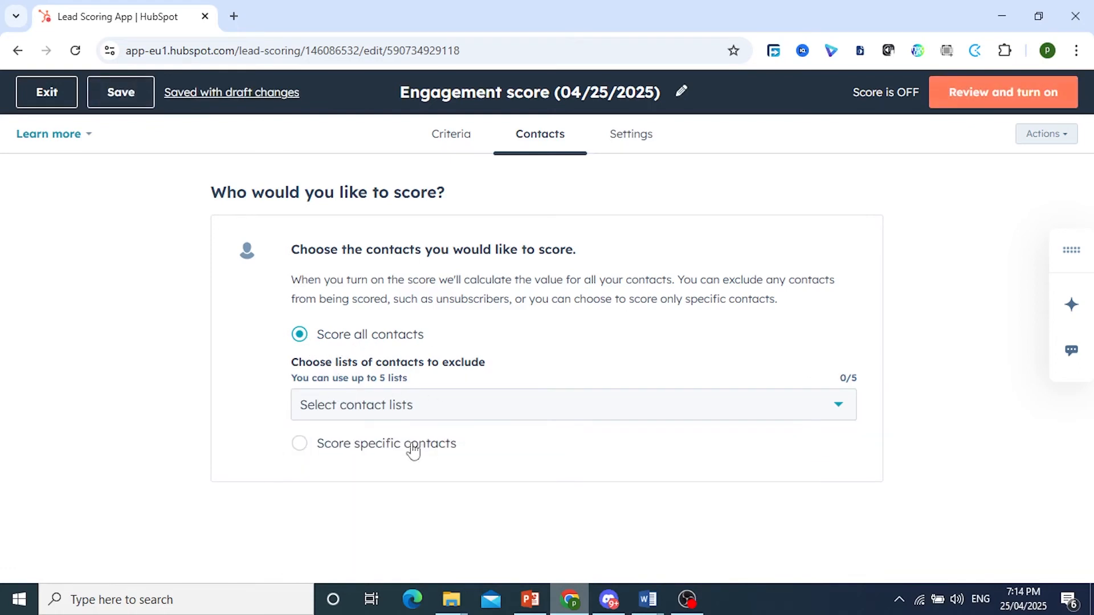
{"action": "left_click", "coordinate": [385, 418]}
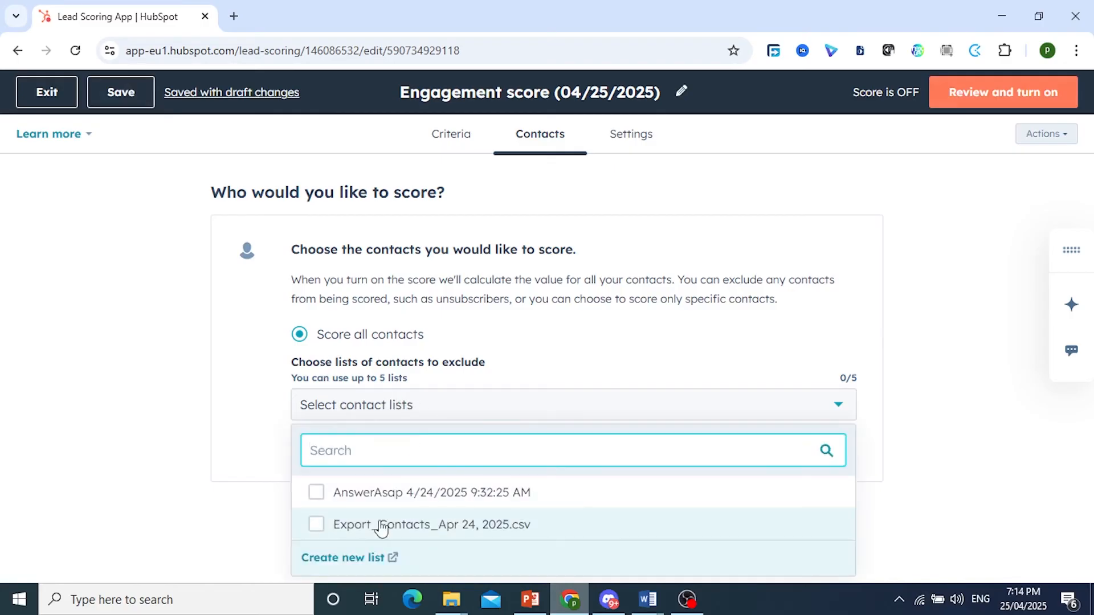
{"action": "left_click", "coordinate": [513, 344]}
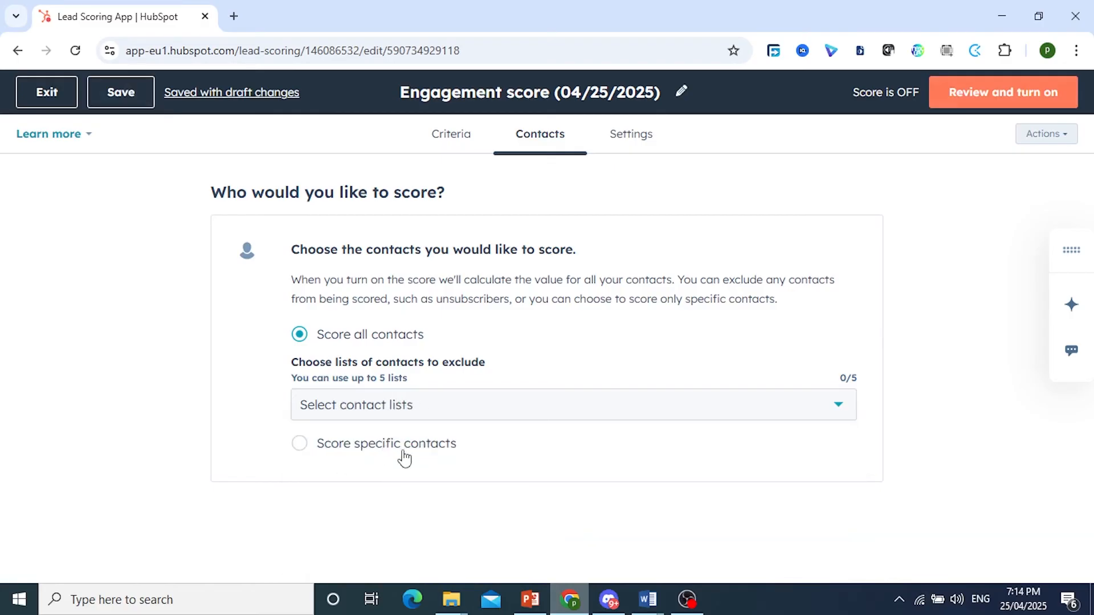
{"action": "left_click", "coordinate": [390, 451]}
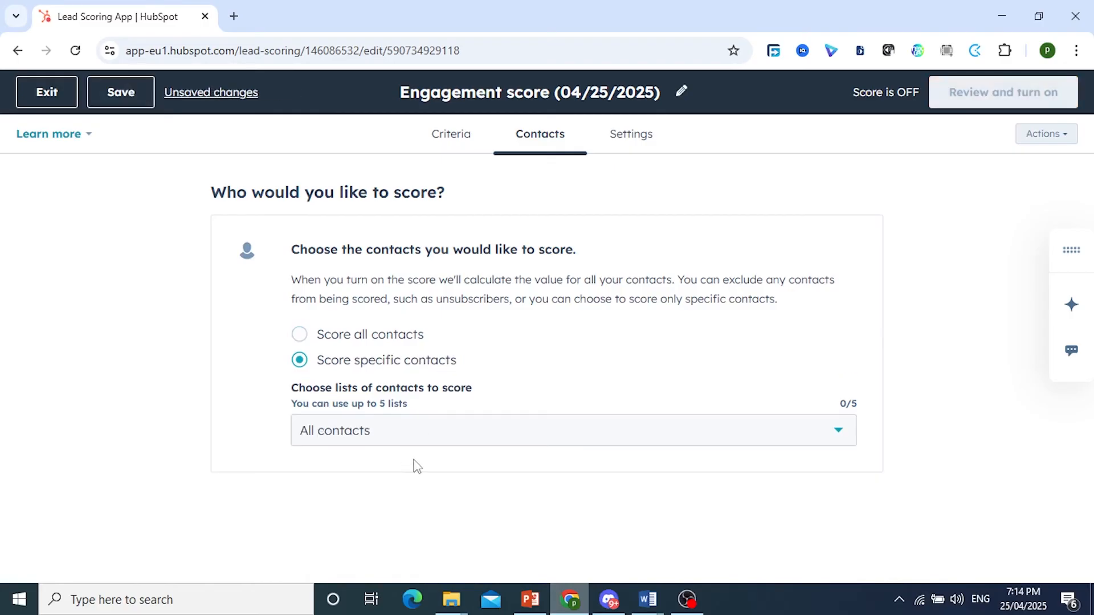
{"action": "left_click", "coordinate": [319, 338]}
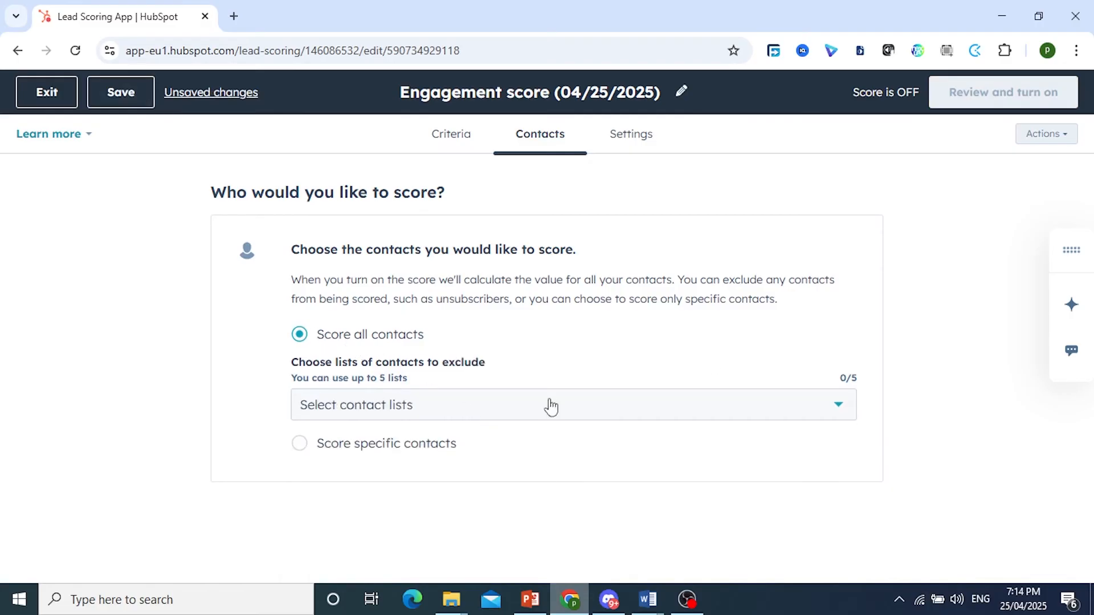
Examine the score value property settings and recheck the criteria and the contacts being scored.
{"action": "left_click", "coordinate": [630, 147]}
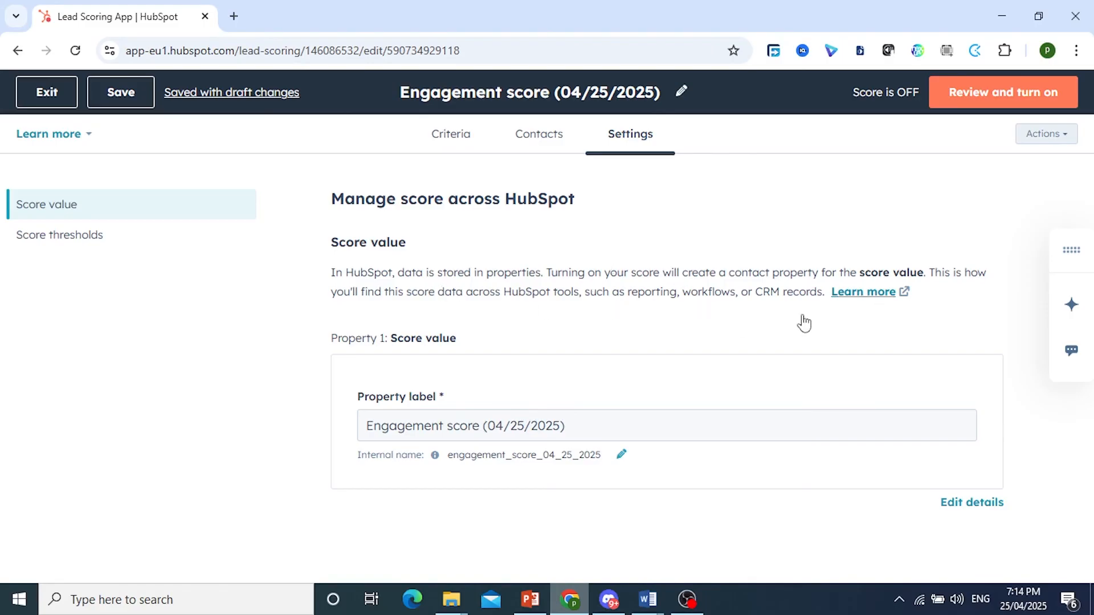
{"action": "left_click", "coordinate": [453, 136]}
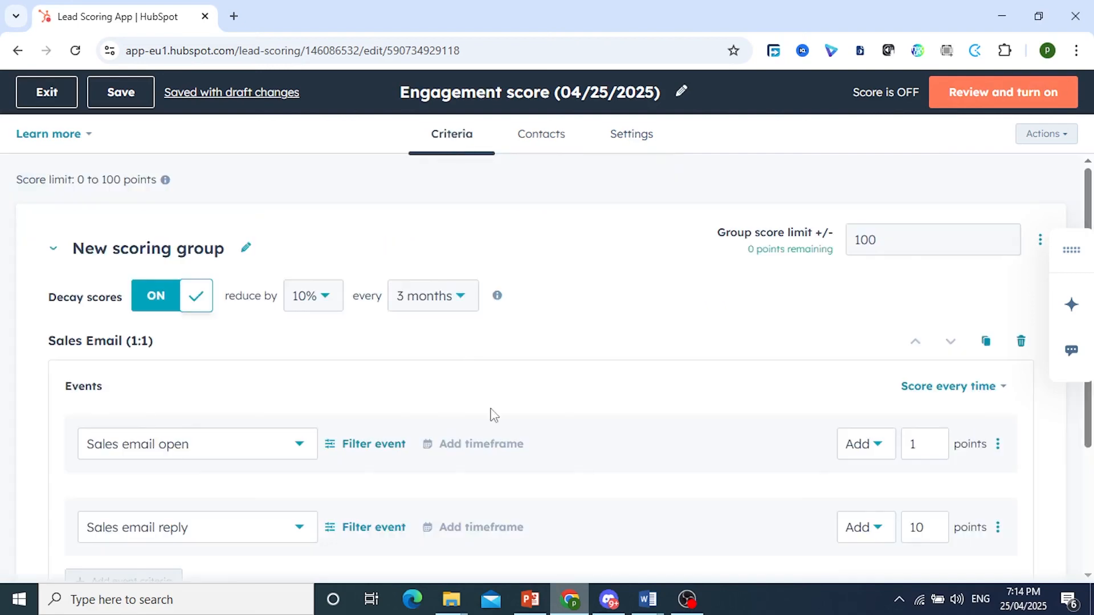
{"action": "left_click", "coordinate": [539, 140]}
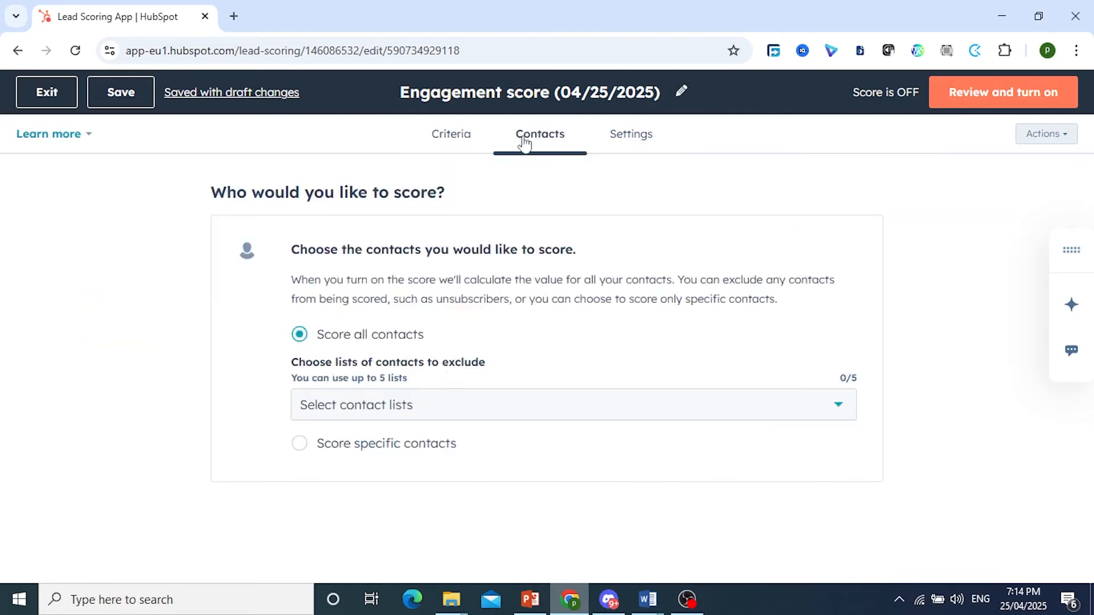
Review the engagement score's details, turn the score on and dismiss the confirmation.
{"action": "left_click", "coordinate": [1020, 98]}
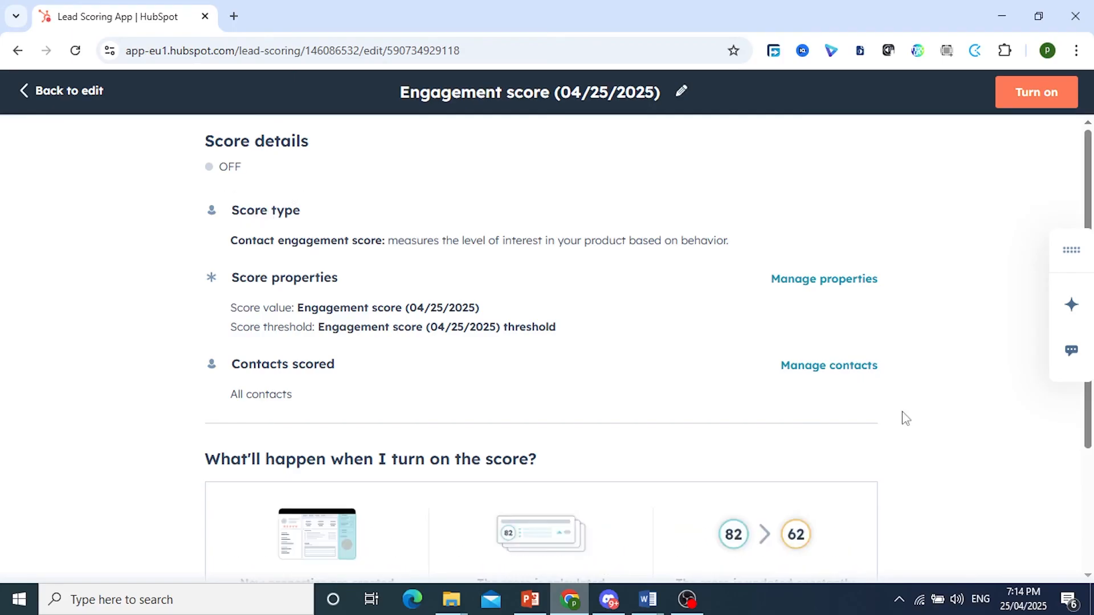
{"action": "scroll", "coordinate": [792, 456], "scroll_direction": "down", "scroll_amount": 3}
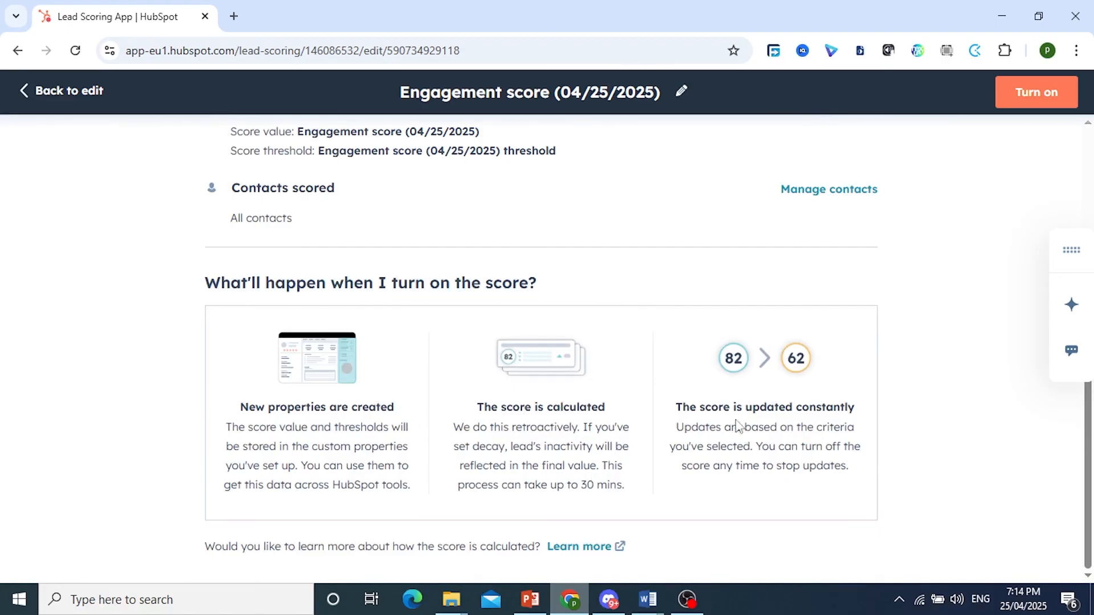
{"action": "scroll", "coordinate": [743, 423], "scroll_direction": "up", "scroll_amount": 3}
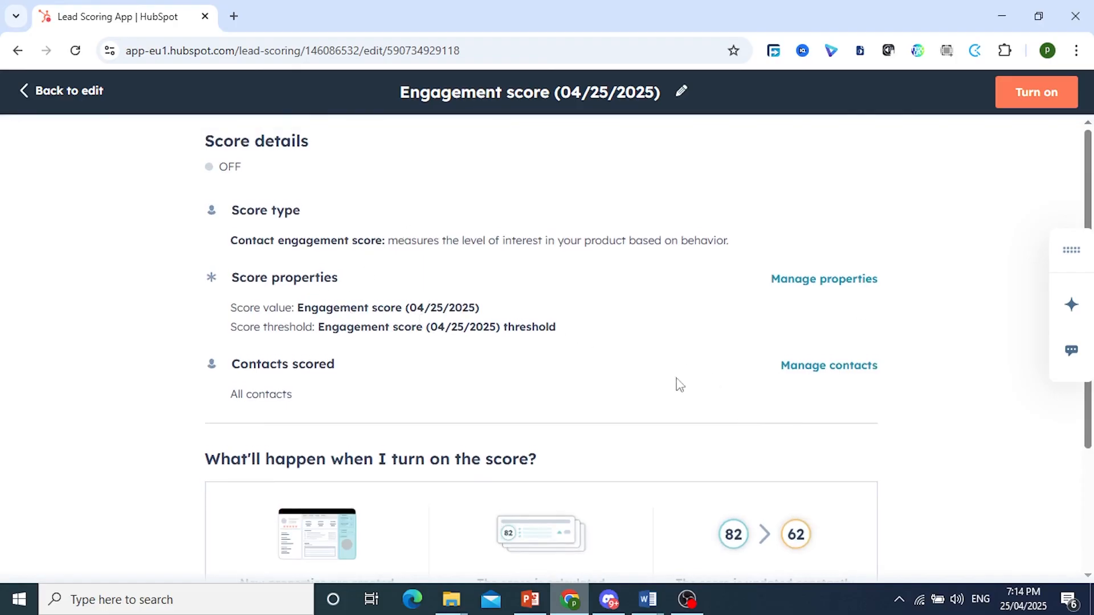
{"action": "left_click", "coordinate": [1036, 96]}
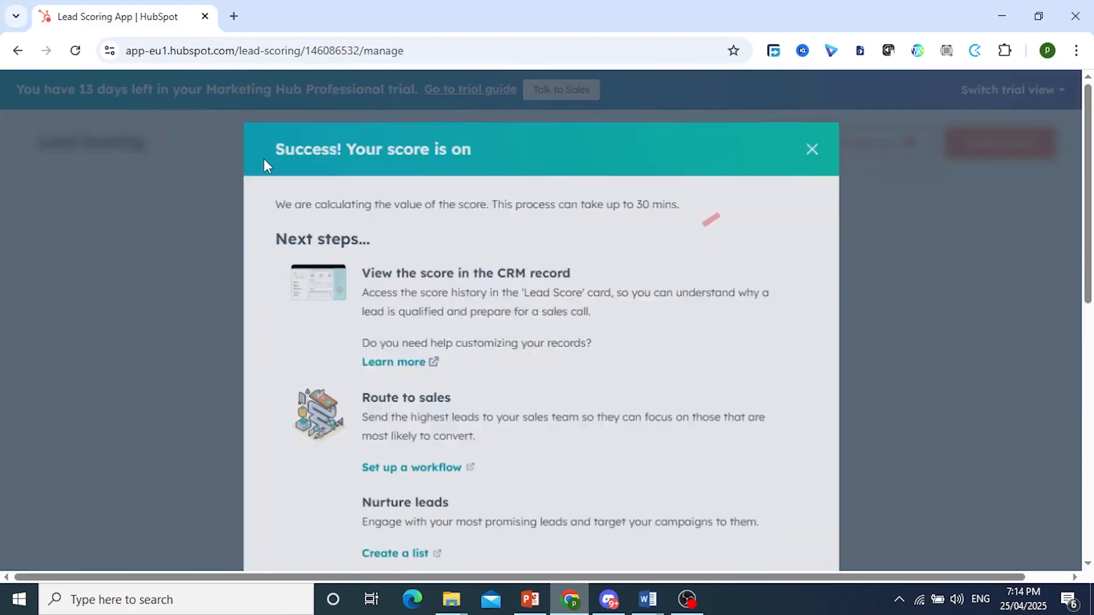
{"action": "left_click_drag", "start_coordinate": [334, 146], "coordinate": [417, 148]}
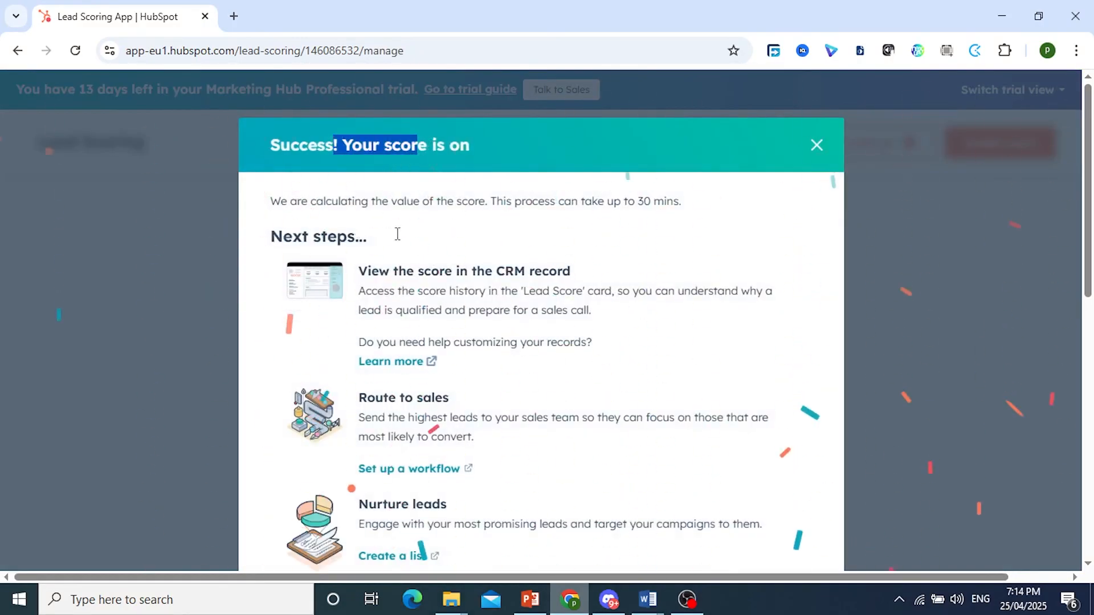
{"action": "scroll", "coordinate": [397, 234], "scroll_direction": "down", "scroll_amount": 5}
{"action": "left_click", "coordinate": [293, 397]}
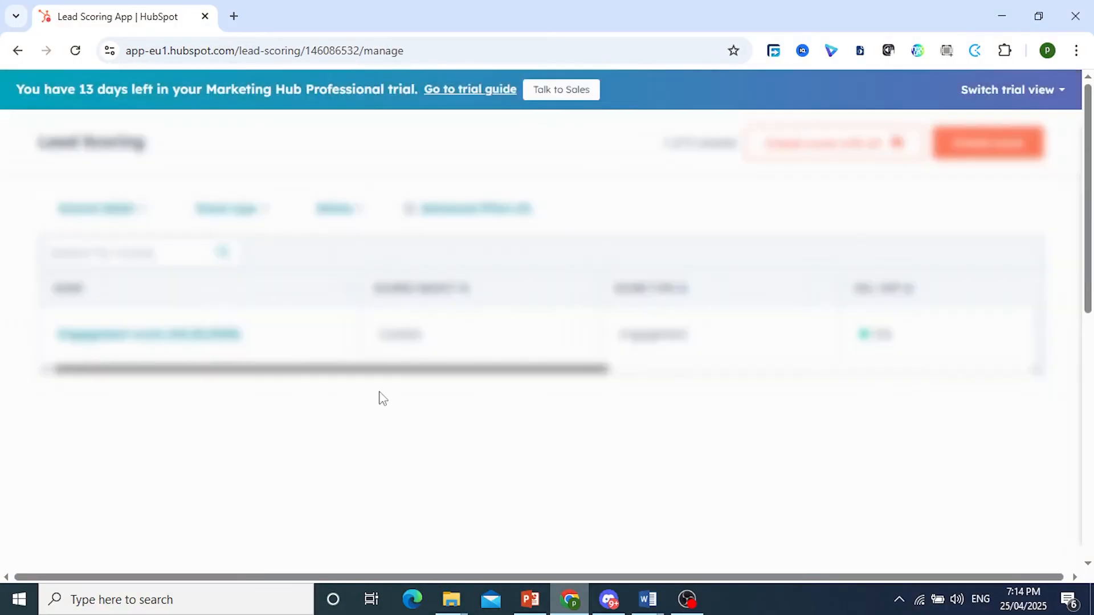
Open the CRM contacts list.
{"action": "mouse_move", "coordinate": [26, 234]}
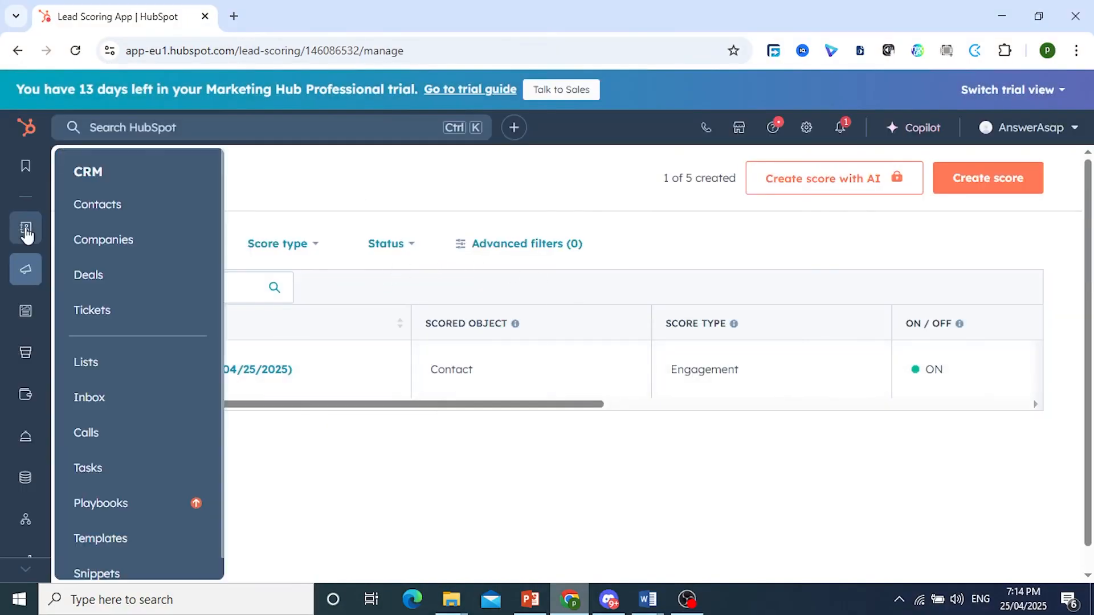
{"action": "left_click", "coordinate": [99, 206]}
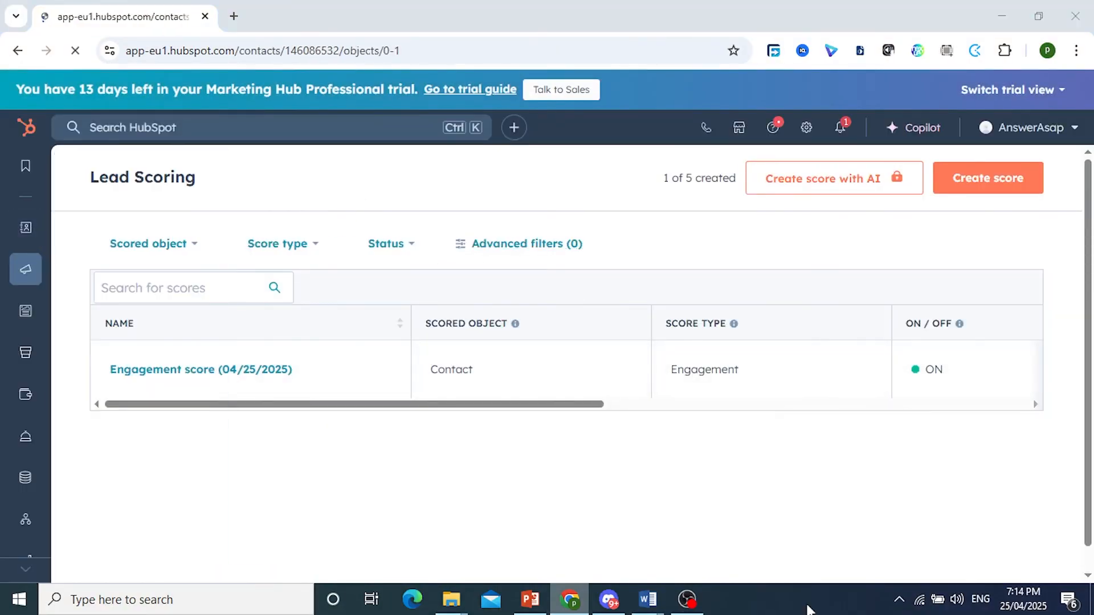